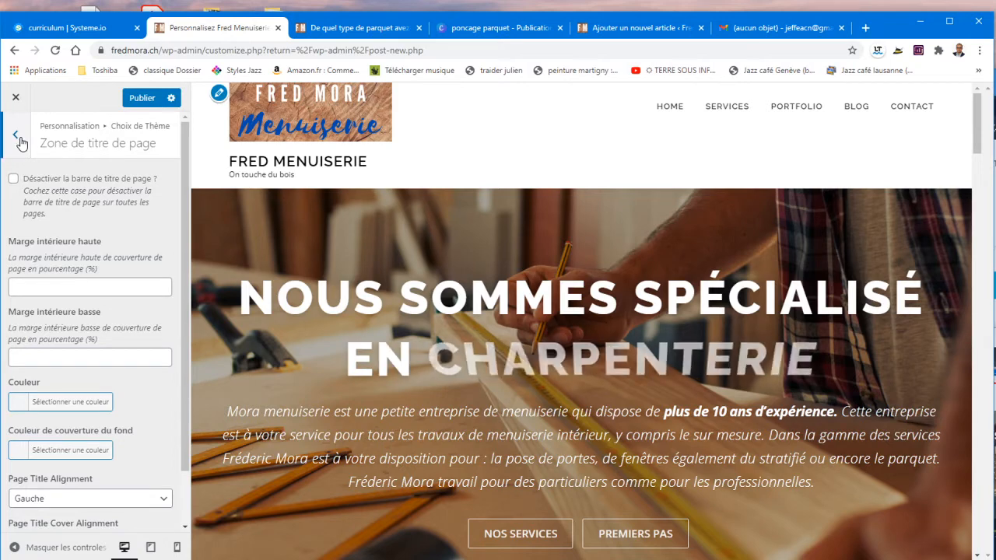
Step: Back out of the theme Customizer's settings and close it, confirming that its changes are discarded
{"action": "left_click", "coordinate": [17, 133]}
{"action": "left_click", "coordinate": [17, 134]}
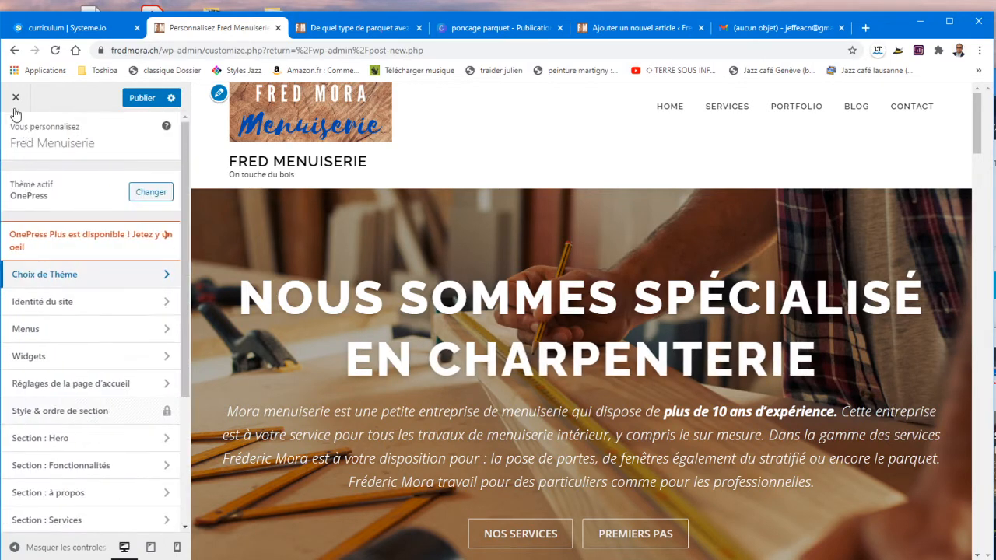
{"action": "left_click", "coordinate": [16, 101]}
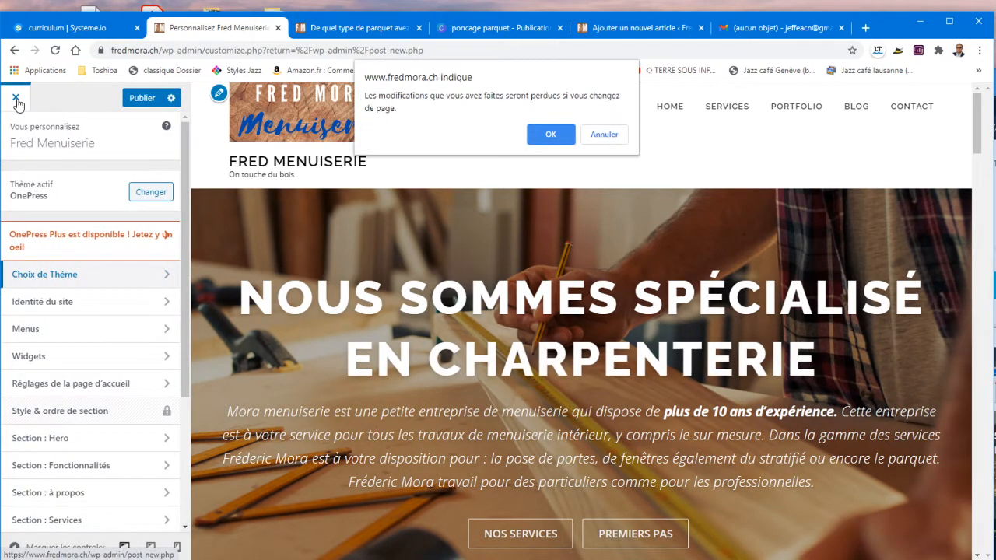
{"action": "left_click", "coordinate": [548, 134]}
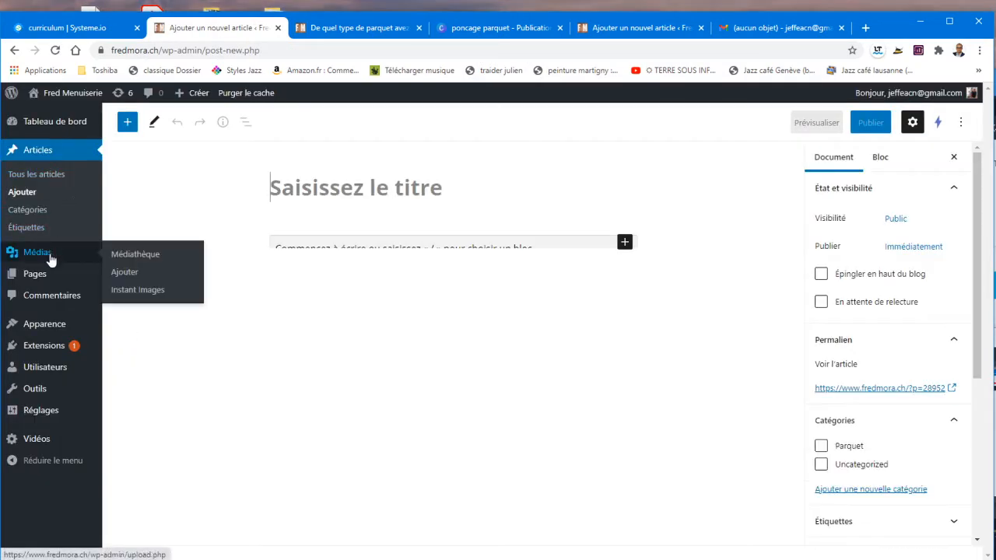
Step: Create a new page titled 'Contact'
{"action": "mouse_move", "coordinate": [48, 276]}
{"action": "left_click", "coordinate": [121, 297]}
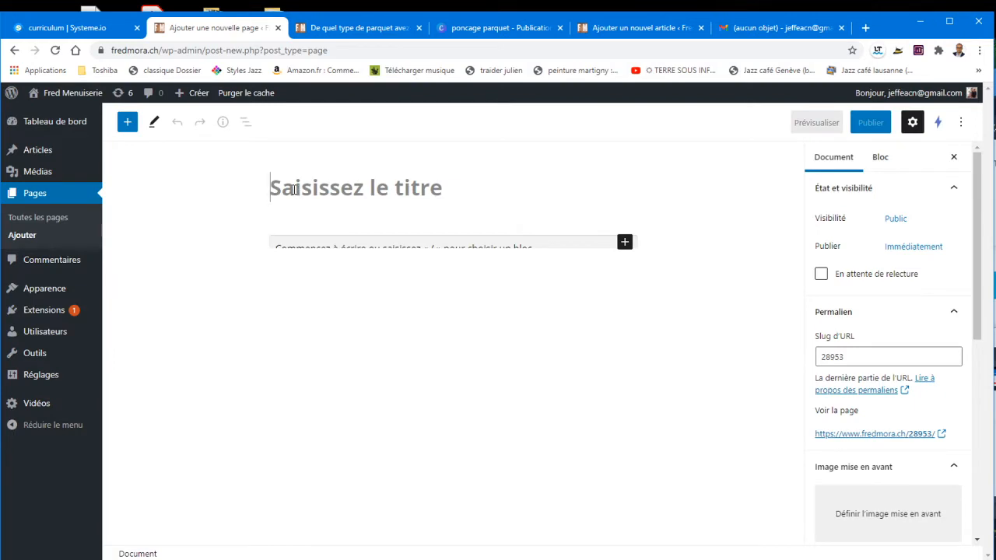
{"action": "type", "text": "Page"}
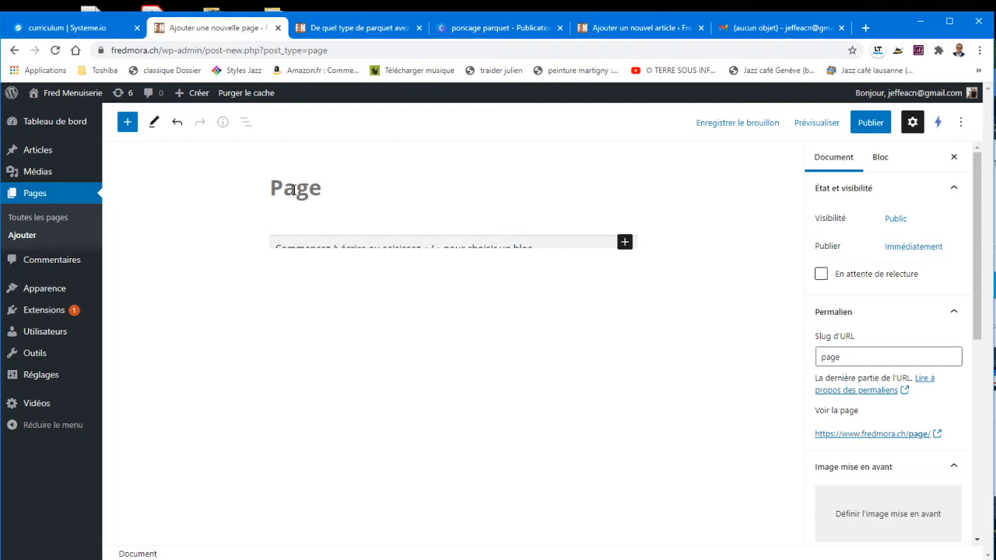
{"action": "key", "text": "BackSpace"}
{"action": "key", "text": "BackSpace"}
{"action": "key", "text": "BackSpace"}
{"action": "key", "text": "BackSpace"}
{"action": "key", "text": "BackSpace"}
{"action": "type", "text": "Con"}
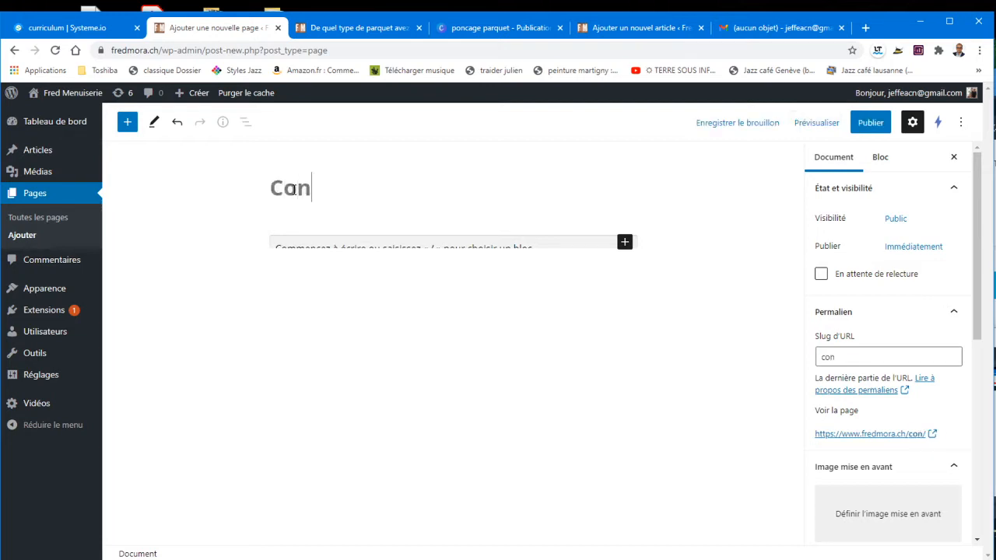
{"action": "type", "text": "tact"}
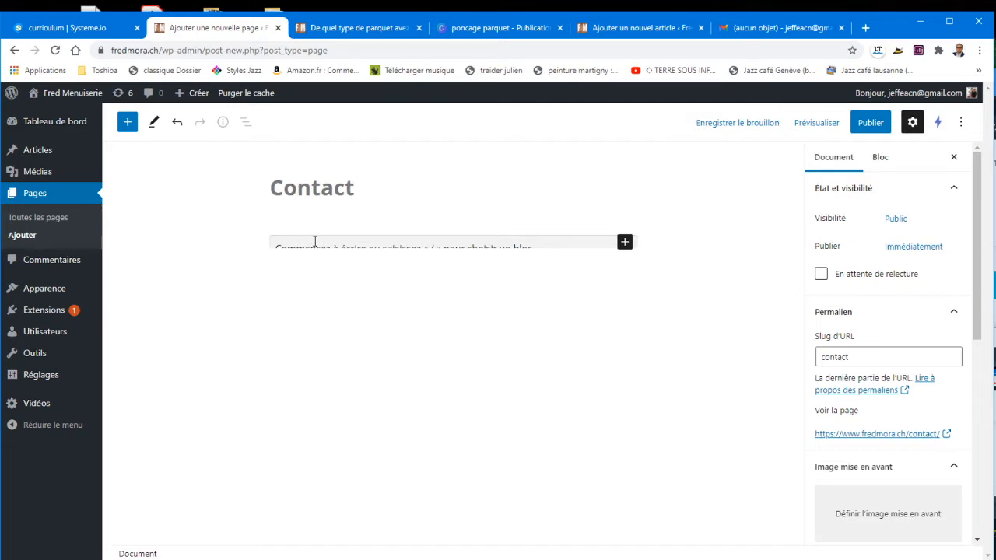
Step: Write the first paragraph 'Merci pour votre visite' and start a new line below it
{"action": "left_click", "coordinate": [504, 242]}
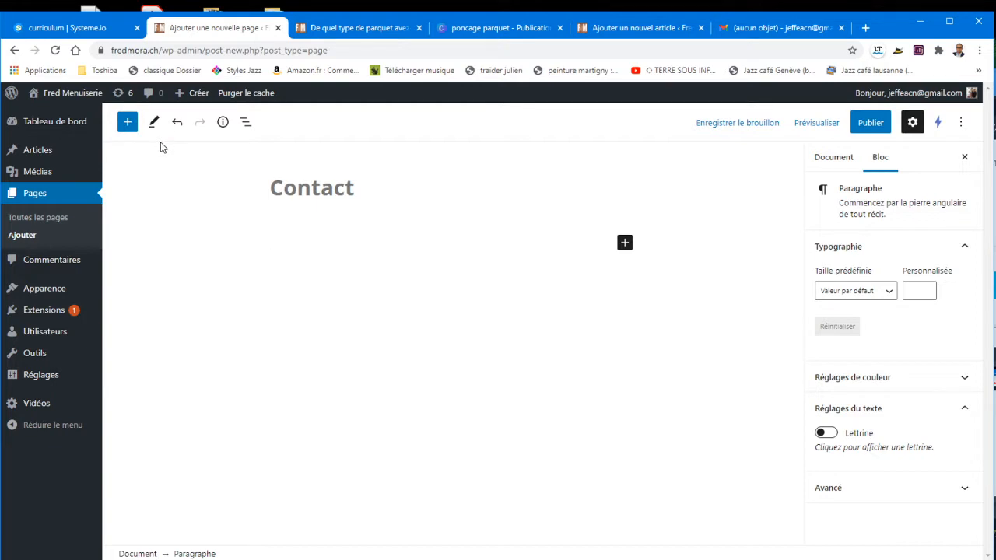
{"action": "type", "text": "Merci pour votre visite"}
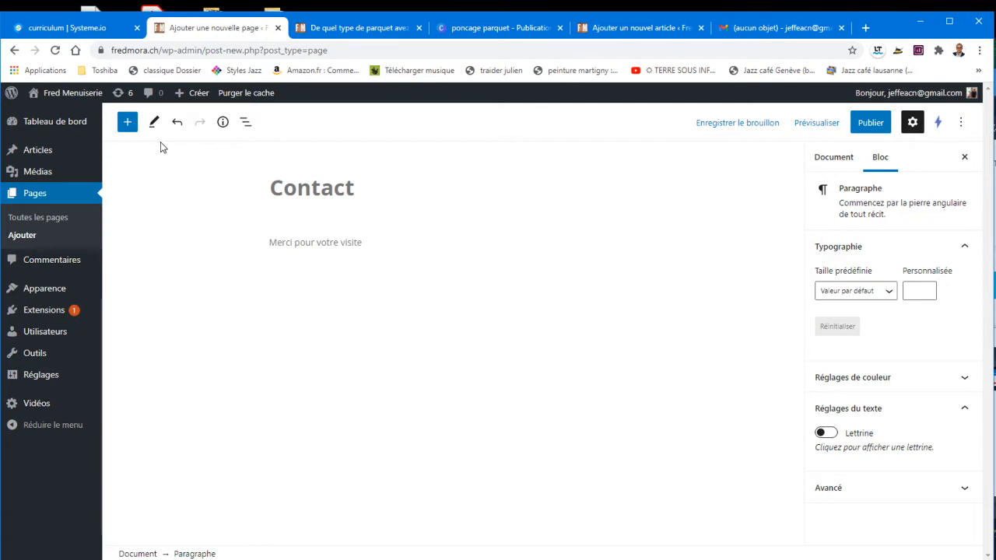
{"action": "key", "text": "Return"}
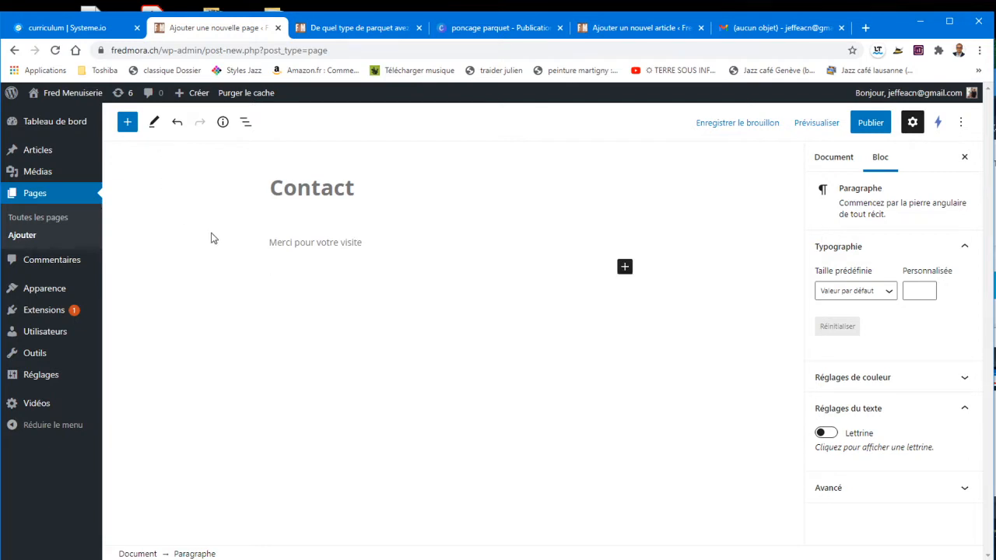
Step: Insert an Image block showing the hat portrait Fred.png from the media library
{"action": "left_click", "coordinate": [625, 268]}
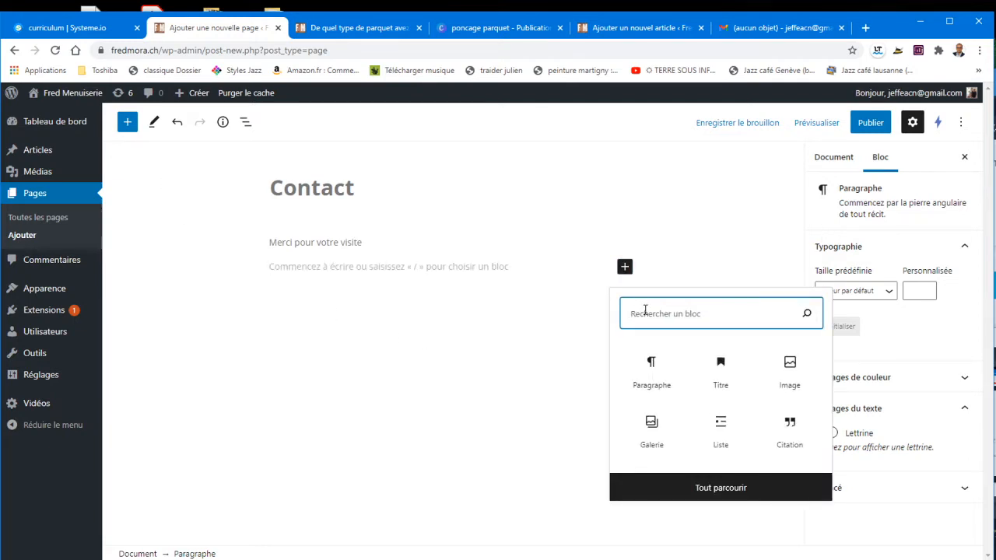
{"action": "type", "text": "pho"}
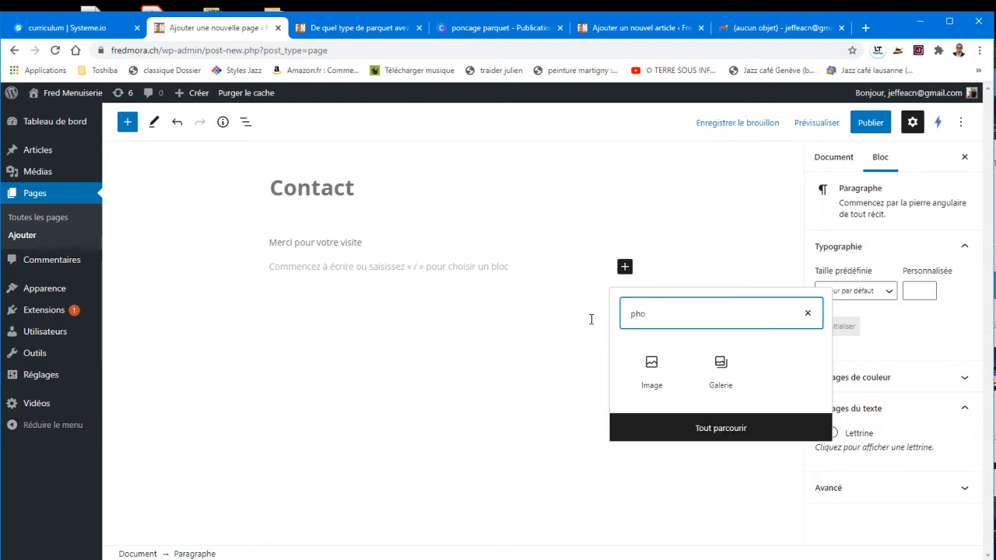
{"action": "left_click", "coordinate": [659, 380]}
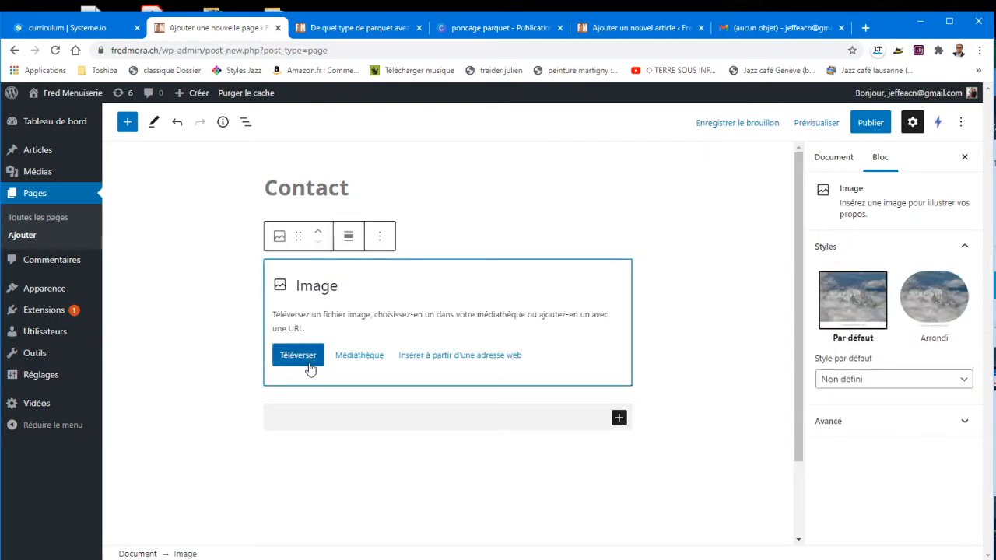
{"action": "left_click", "coordinate": [359, 357]}
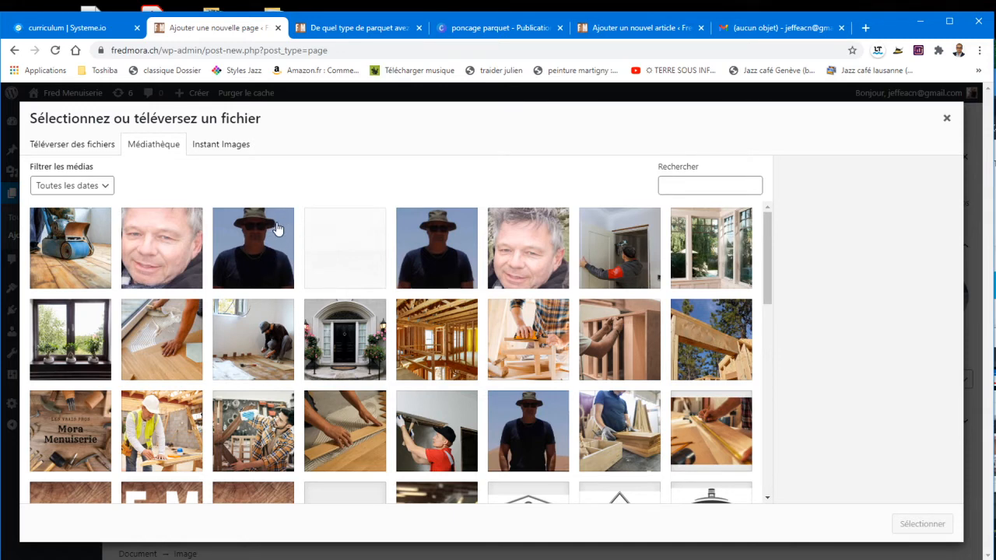
{"action": "left_click", "coordinate": [246, 234]}
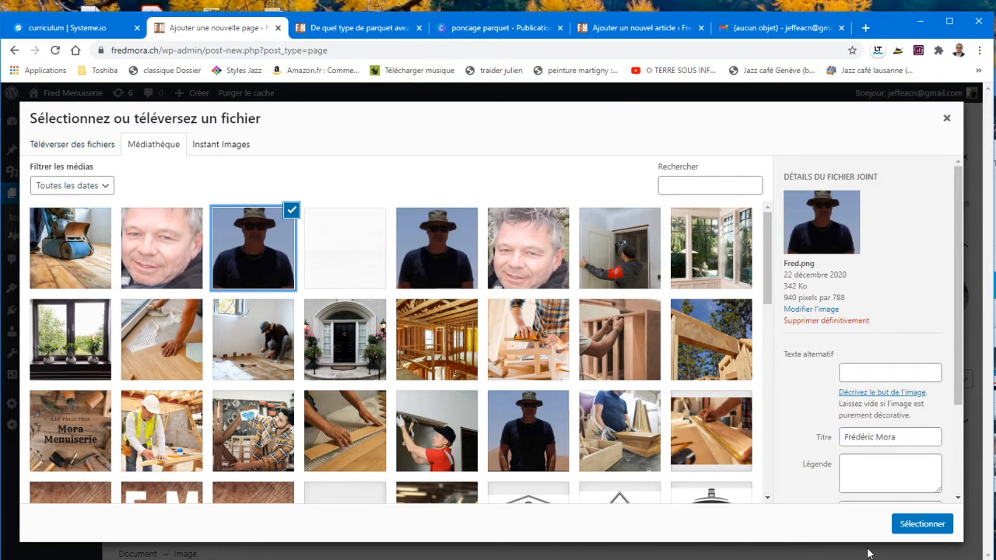
{"action": "left_click", "coordinate": [941, 524]}
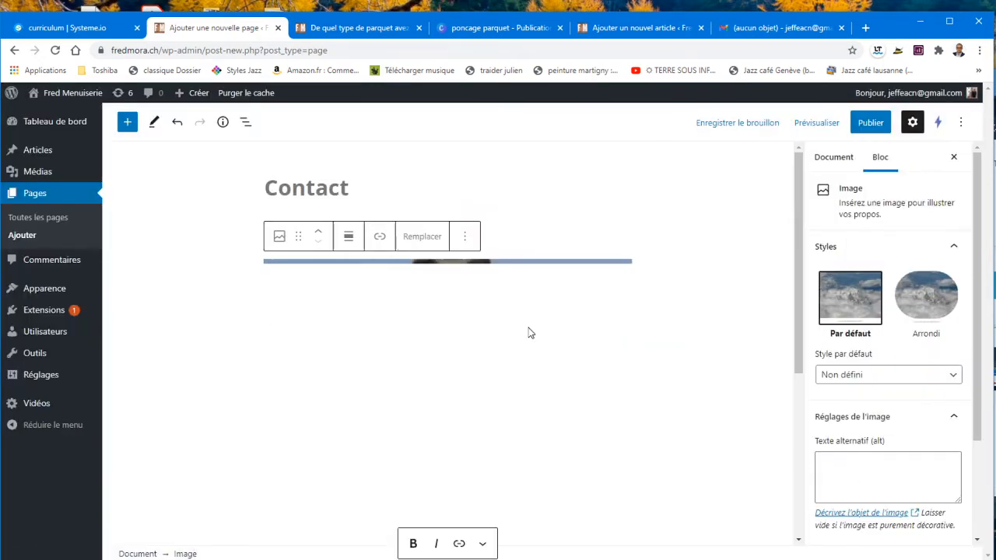
Step: Centre and shrink the photo, then add 'Vous pouvez me contacter pour toute question…' below it
{"action": "left_click", "coordinate": [349, 237]}
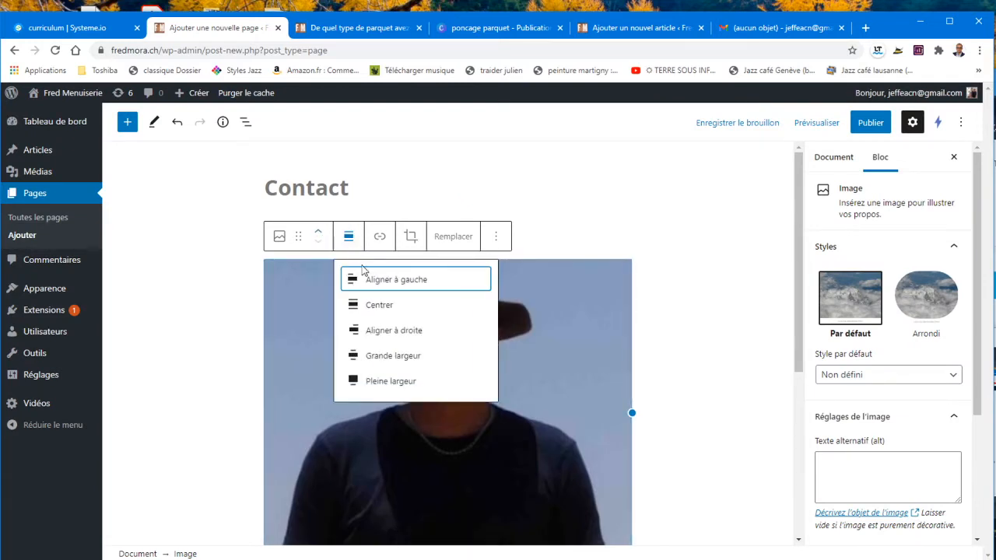
{"action": "left_click", "coordinate": [380, 305]}
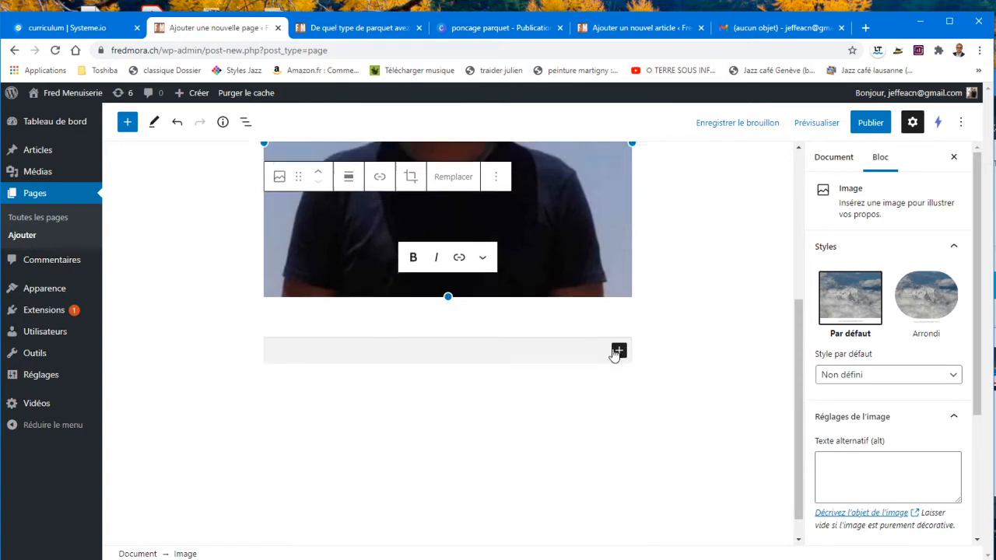
{"action": "scroll", "coordinate": [615, 354], "scroll_direction": "up", "scroll_amount": 4}
{"action": "left_click_drag", "start_coordinate": [631, 410], "coordinate": [383, 363]}
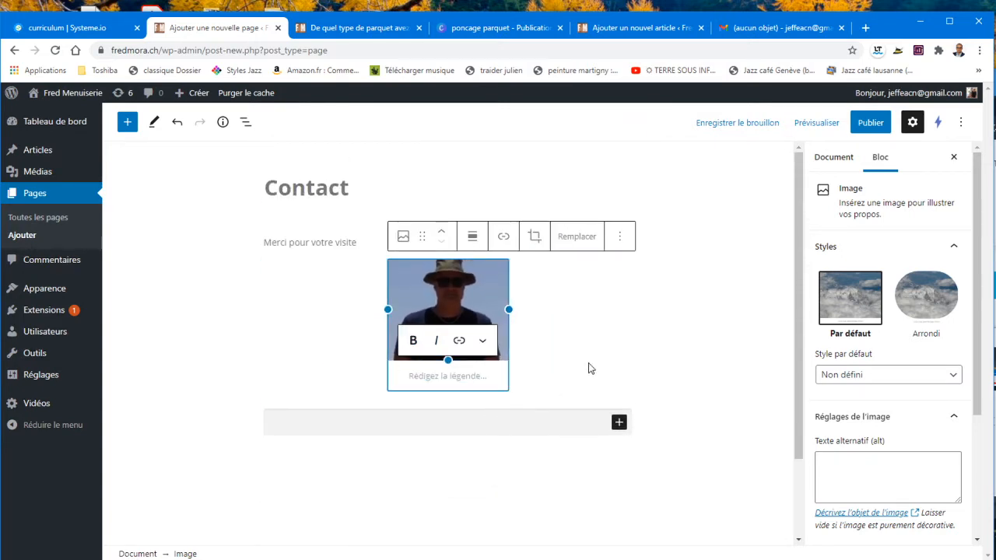
{"action": "left_click", "coordinate": [502, 425]}
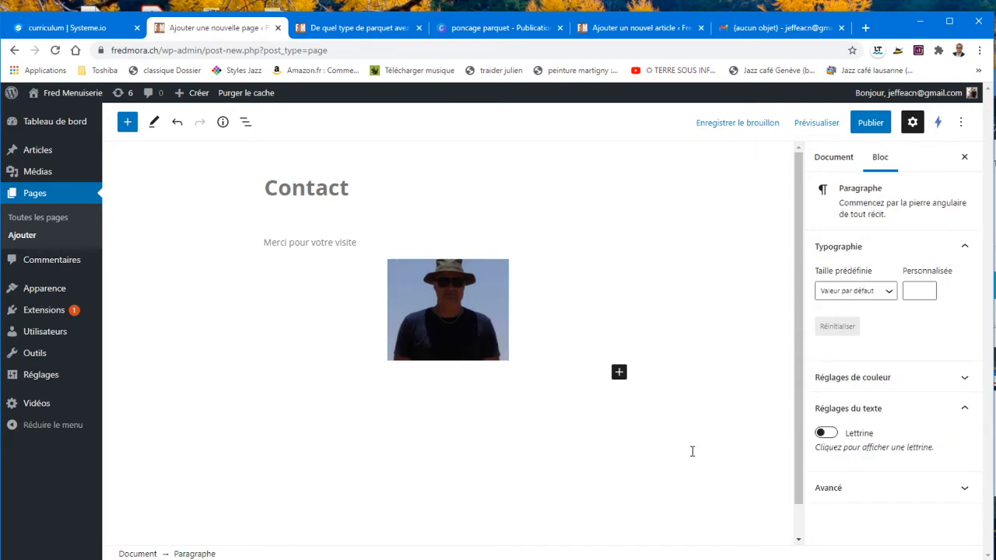
{"action": "type", "text": "Vous pouvez me contacter pour toute question, je suis à votre disposition."}
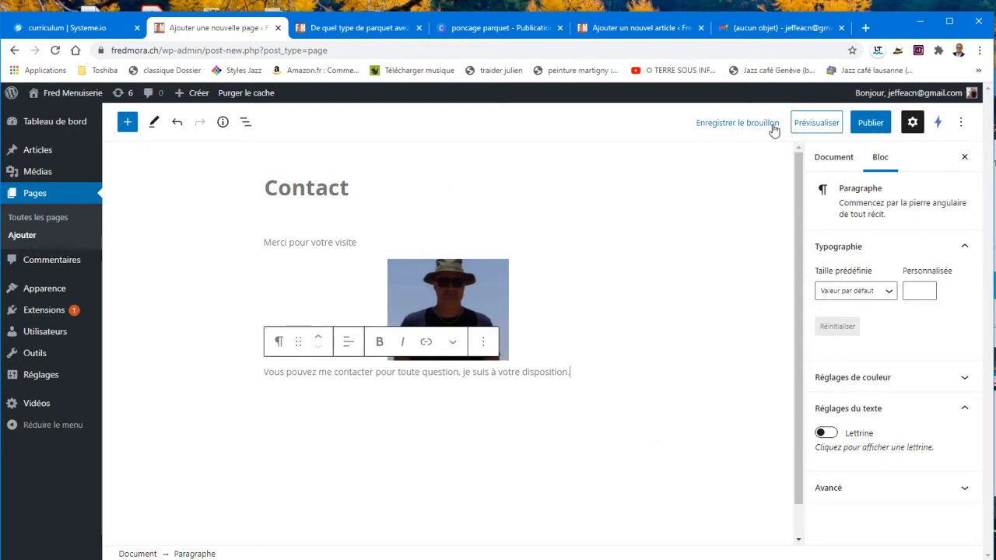
Step: Save the Contact page draft, then open the site's admin dashboard from the parquet article tab
{"action": "left_click", "coordinate": [727, 127]}
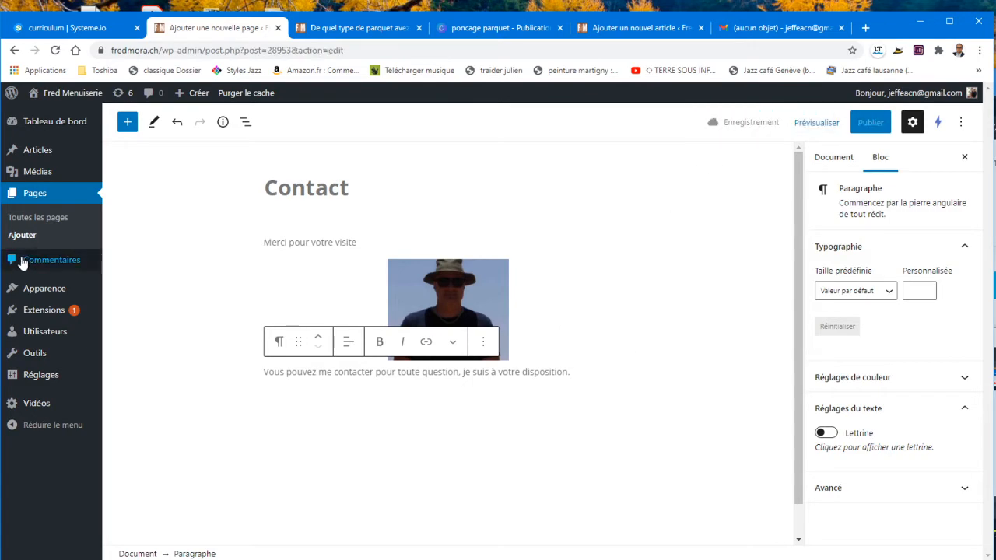
{"action": "left_click", "coordinate": [330, 31]}
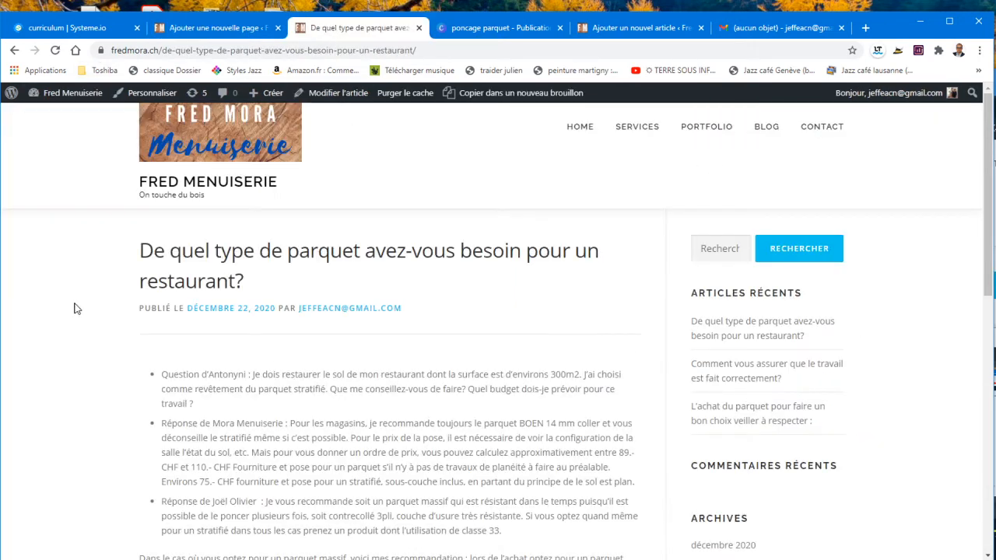
{"action": "left_click", "coordinate": [69, 97]}
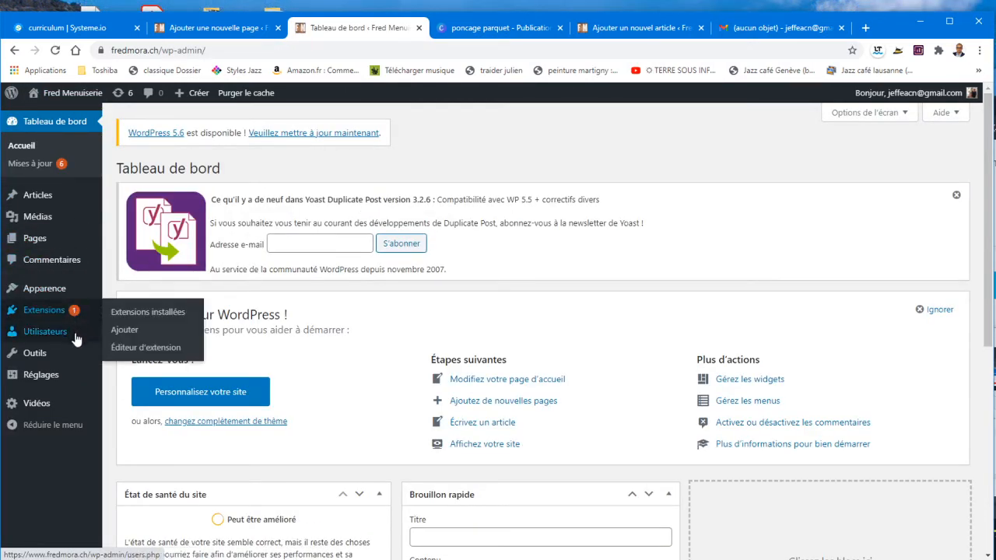
{"action": "mouse_move", "coordinate": [77, 341]}
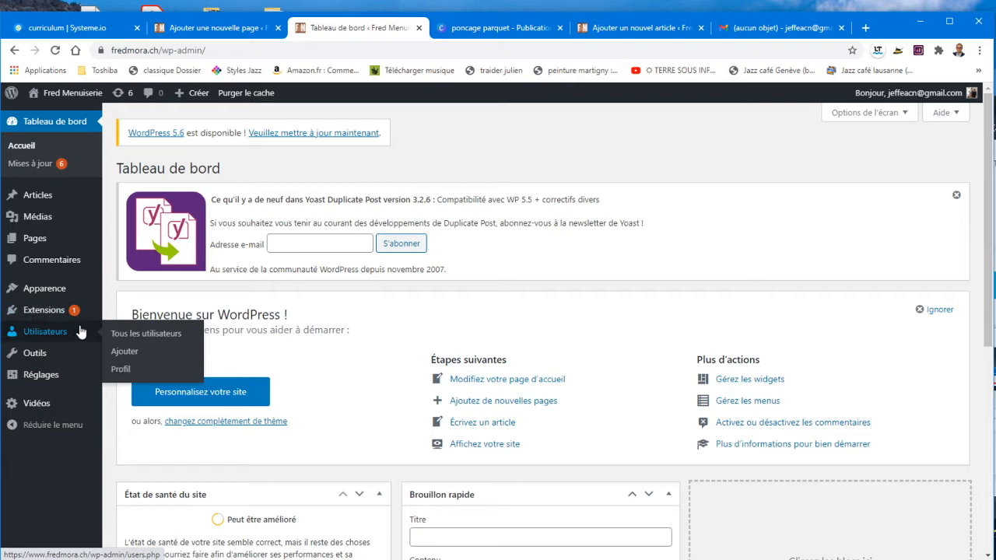
{"action": "mouse_move", "coordinate": [81, 320]}
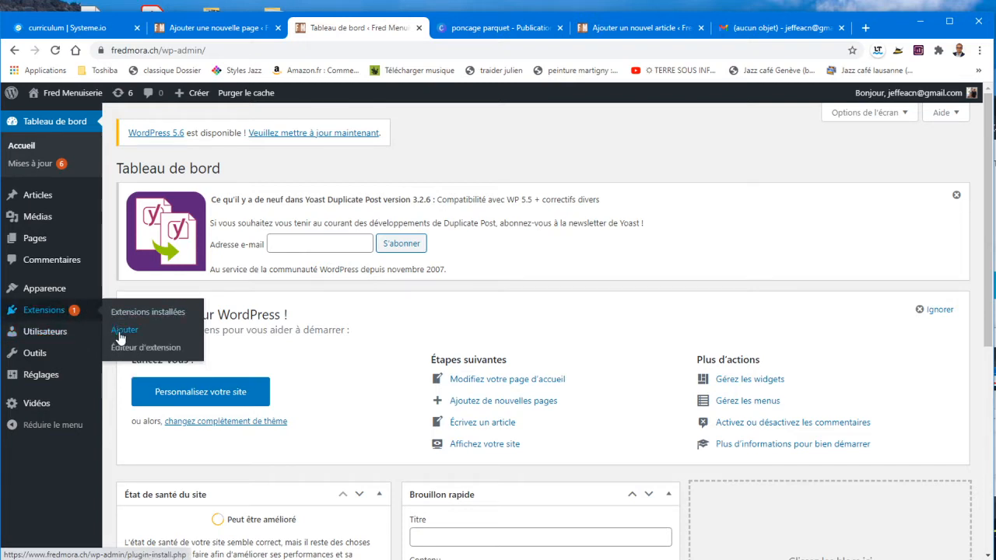
Step: Search the plugin directory for 'contact form', then install and activate Contact Form 7
{"action": "left_click", "coordinate": [121, 337]}
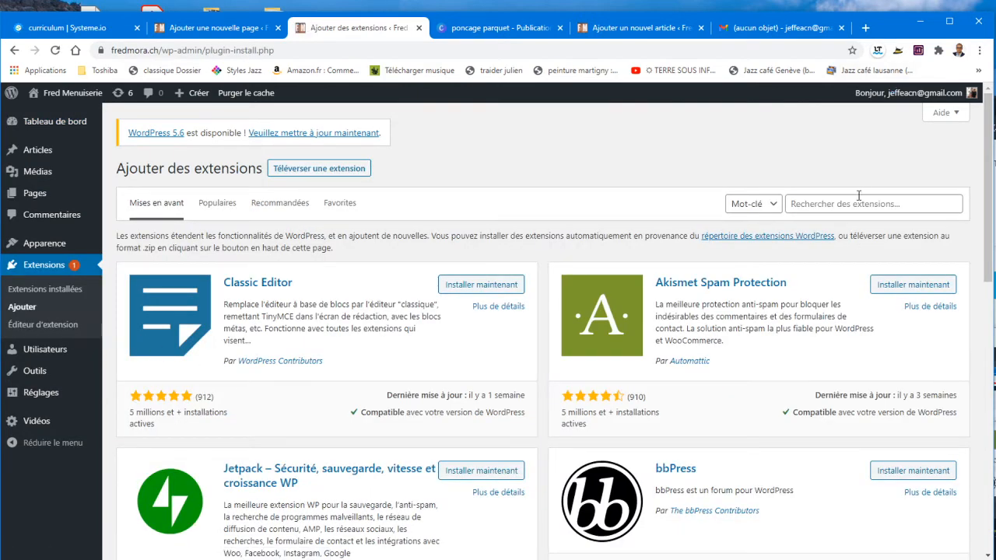
{"action": "left_click", "coordinate": [856, 202]}
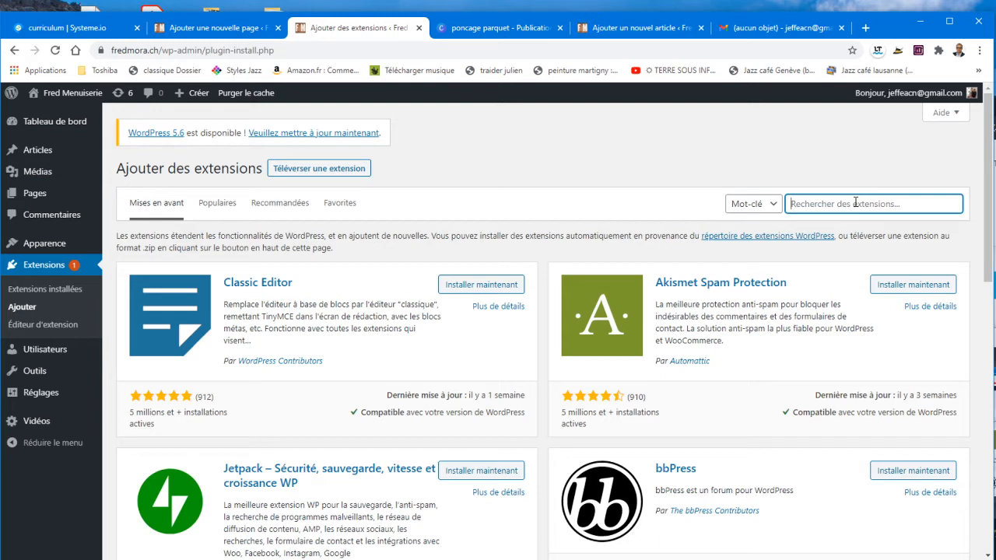
{"action": "type", "text": "contact"}
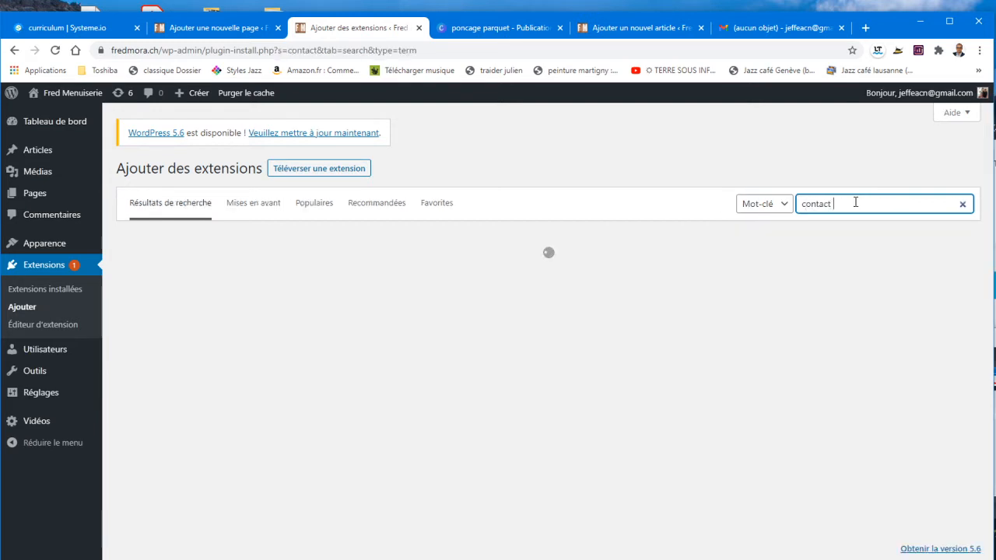
{"action": "type", "text": " form"}
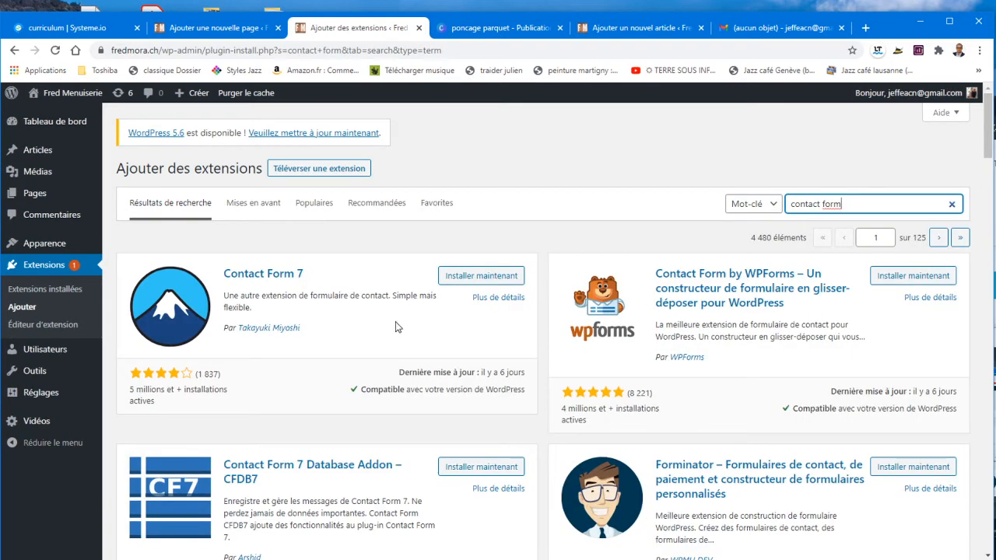
{"action": "left_click", "coordinate": [463, 279]}
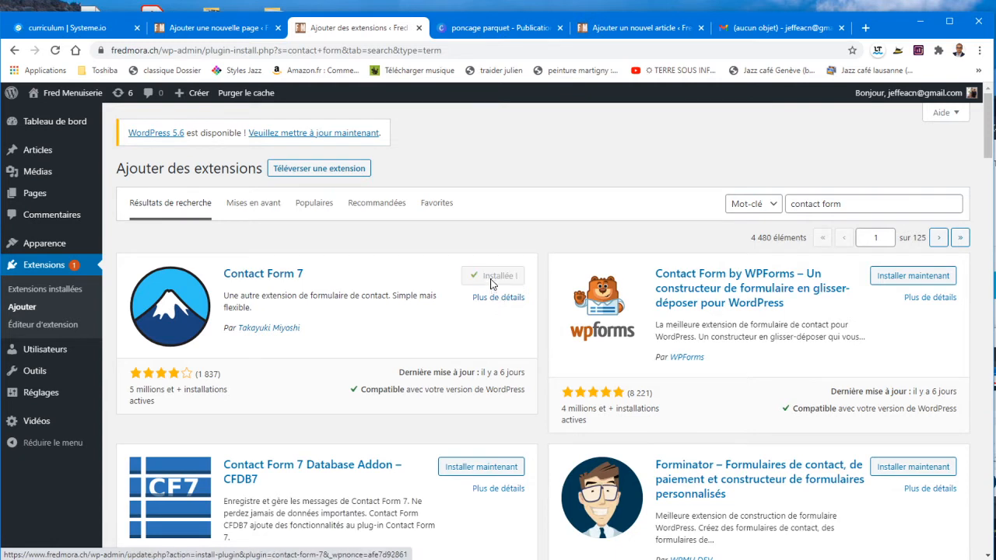
{"action": "left_click", "coordinate": [504, 282]}
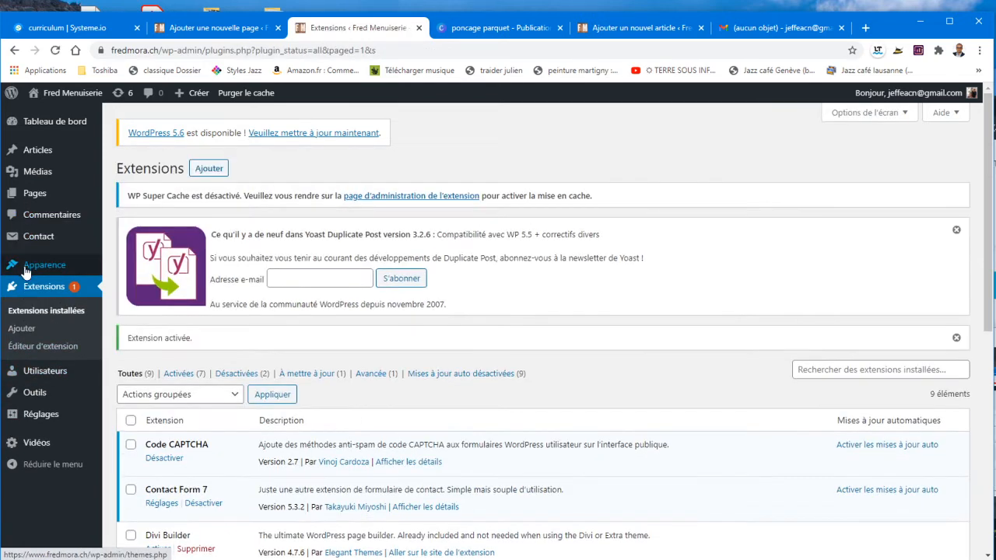
Step: Open Contact > Formulaires de contact to list the available forms
{"action": "mouse_move", "coordinate": [25, 242]}
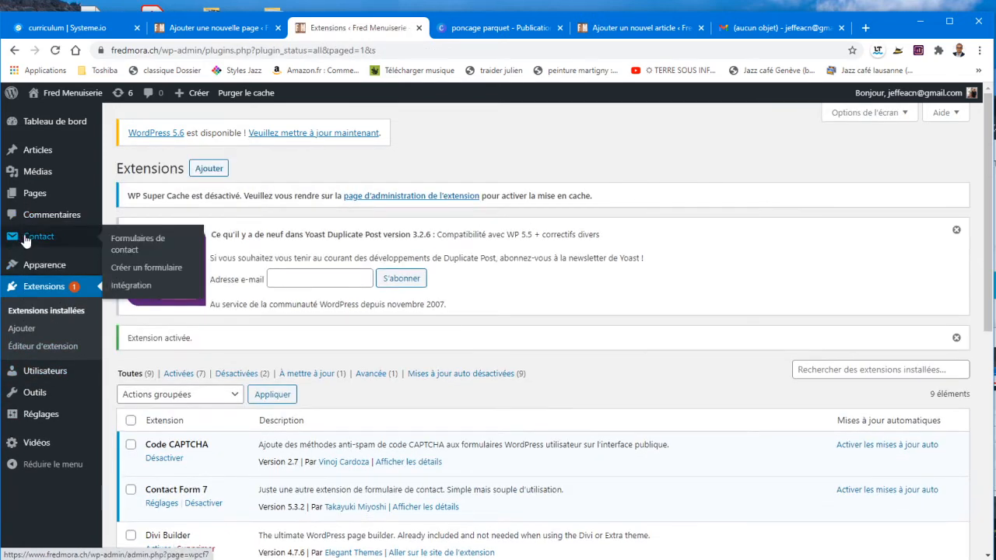
{"action": "left_click", "coordinate": [134, 247]}
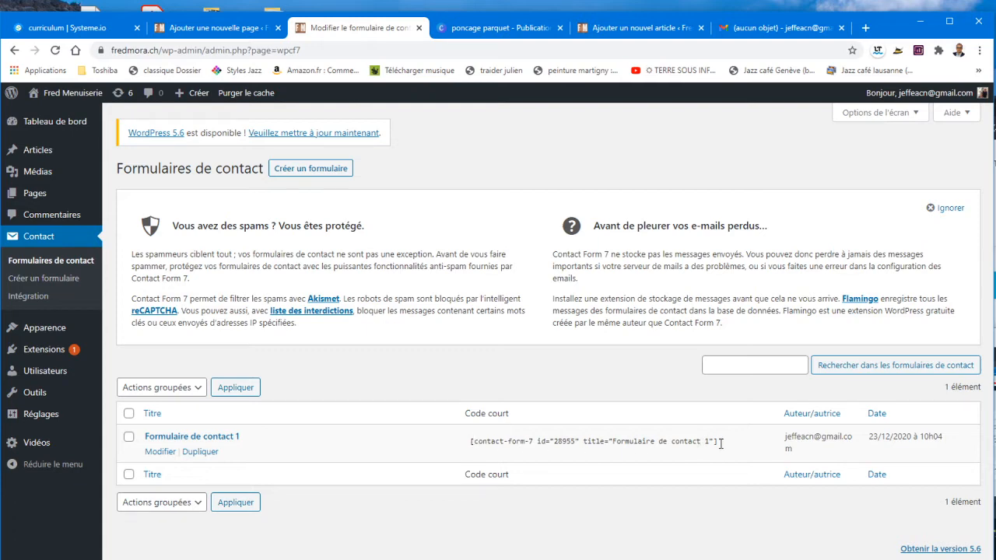
Step: Open Formulaire de contact 1 for editing from the contact forms list
{"action": "left_click", "coordinate": [224, 28]}
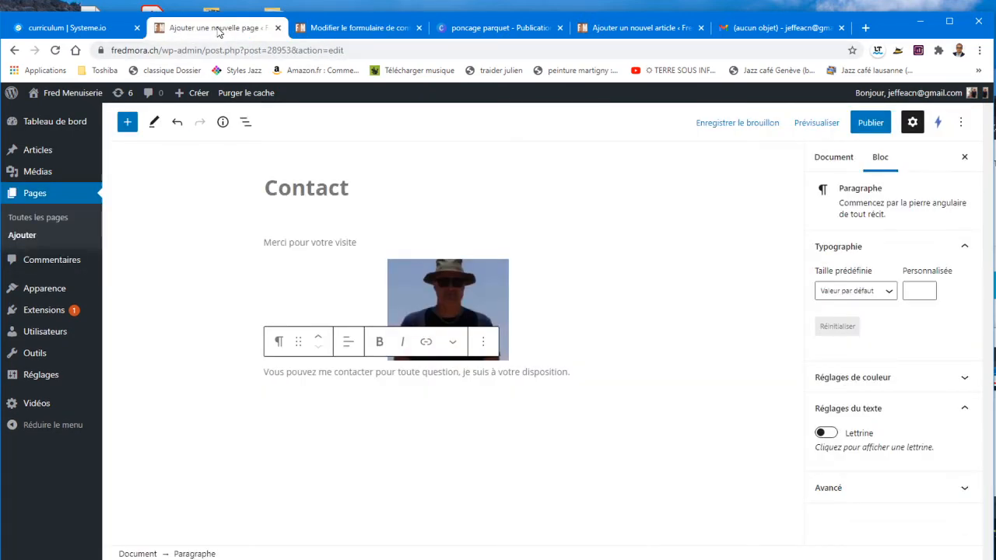
{"action": "left_click", "coordinate": [310, 28]}
{"action": "left_click", "coordinate": [161, 440]}
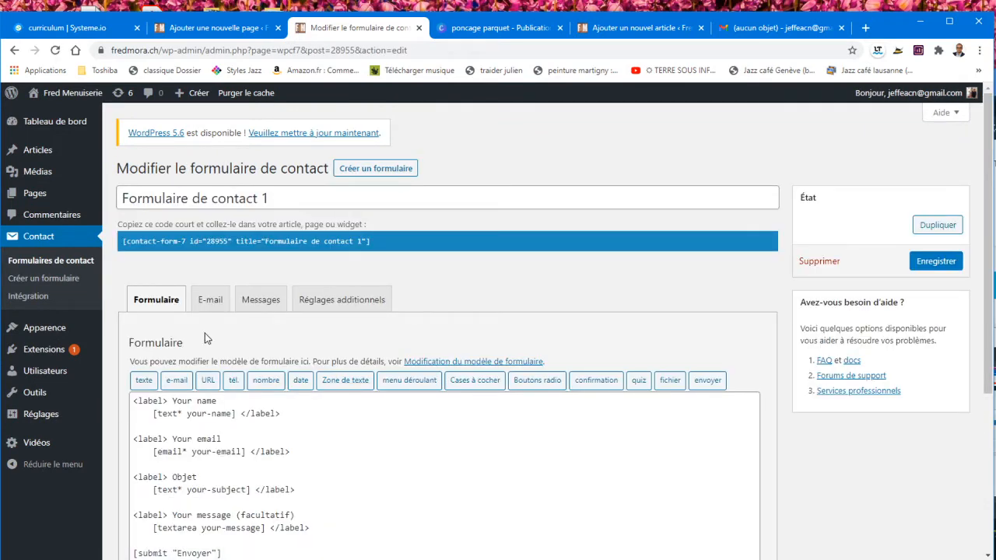
{"action": "scroll", "coordinate": [291, 505], "scroll_direction": "down", "scroll_amount": 3}
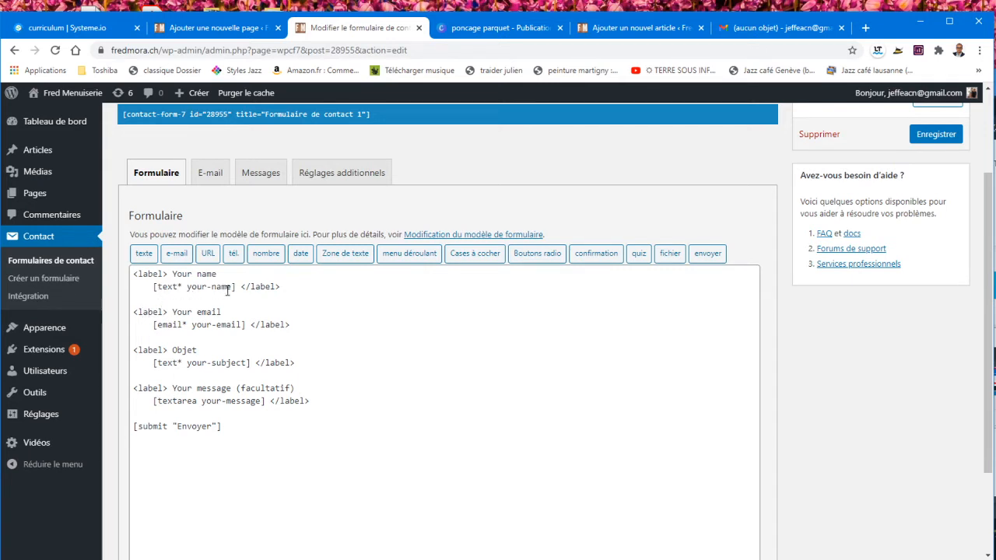
Step: Replace the form's field tags with Votre Nom, Votre Email, Votre question and Votre requête
{"action": "left_click_drag", "start_coordinate": [187, 287], "coordinate": [230, 290]}
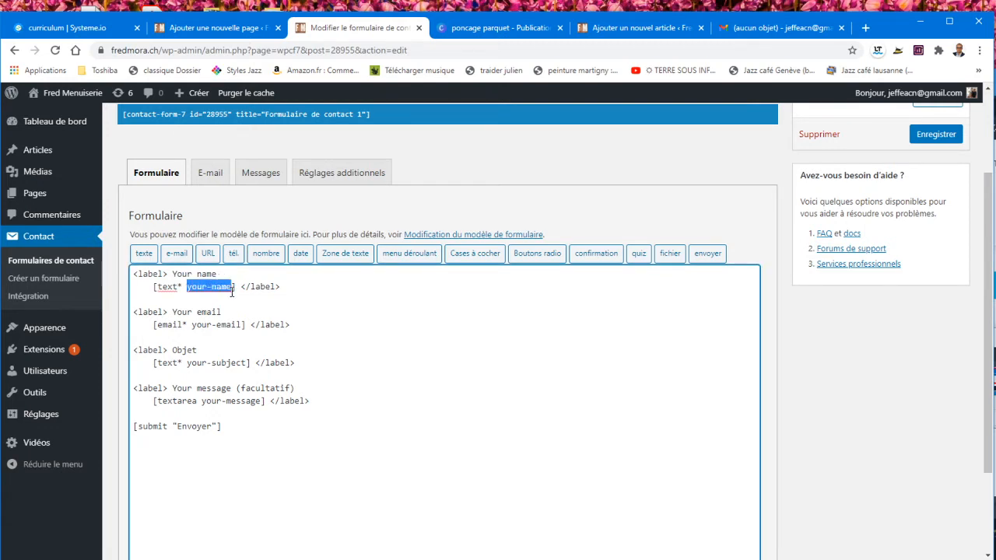
{"action": "type", "text": "Votre "}
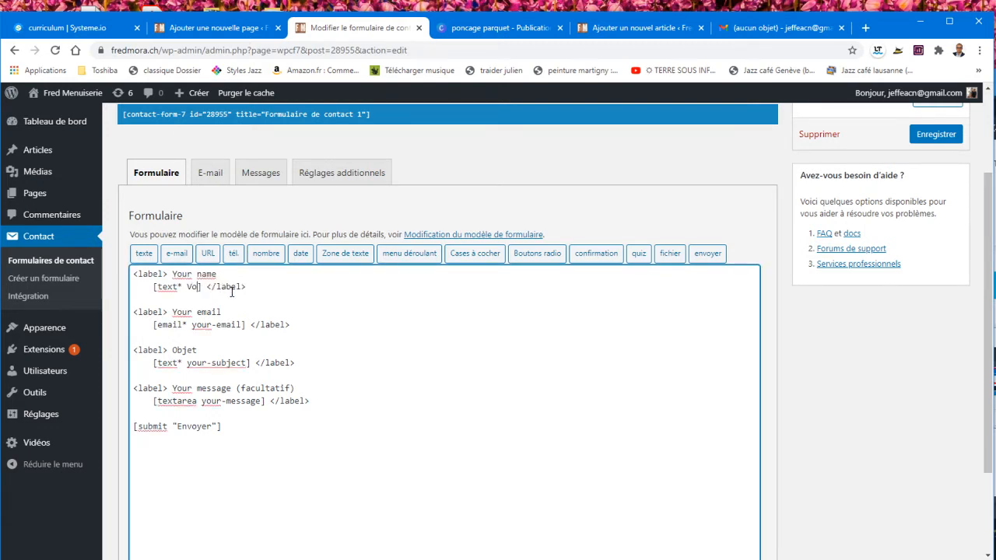
{"action": "type", "text": "Nom"}
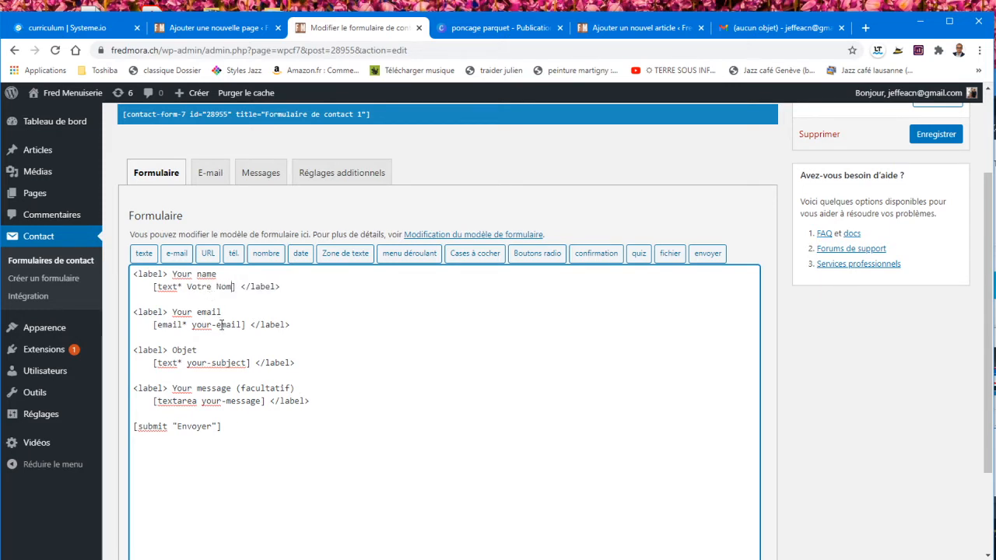
{"action": "left_click_drag", "start_coordinate": [193, 327], "coordinate": [243, 329]}
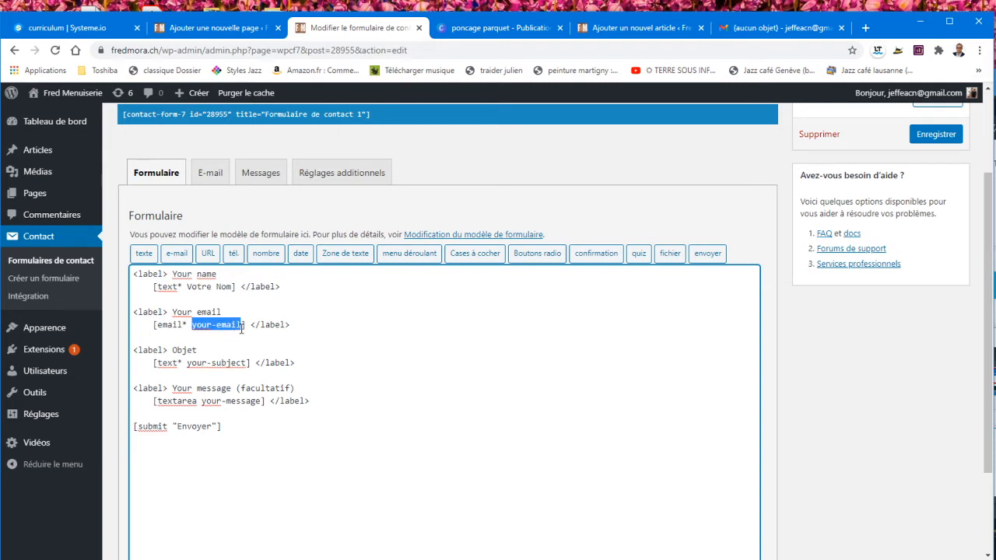
{"action": "type", "text": "Votre "}
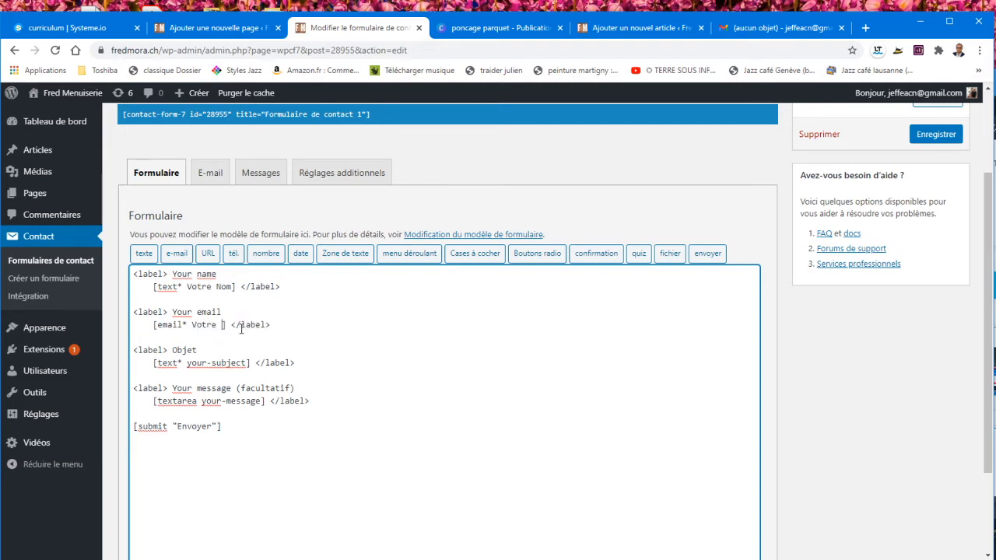
{"action": "type", "text": "Email"}
{"action": "left_click_drag", "start_coordinate": [187, 364], "coordinate": [250, 366]}
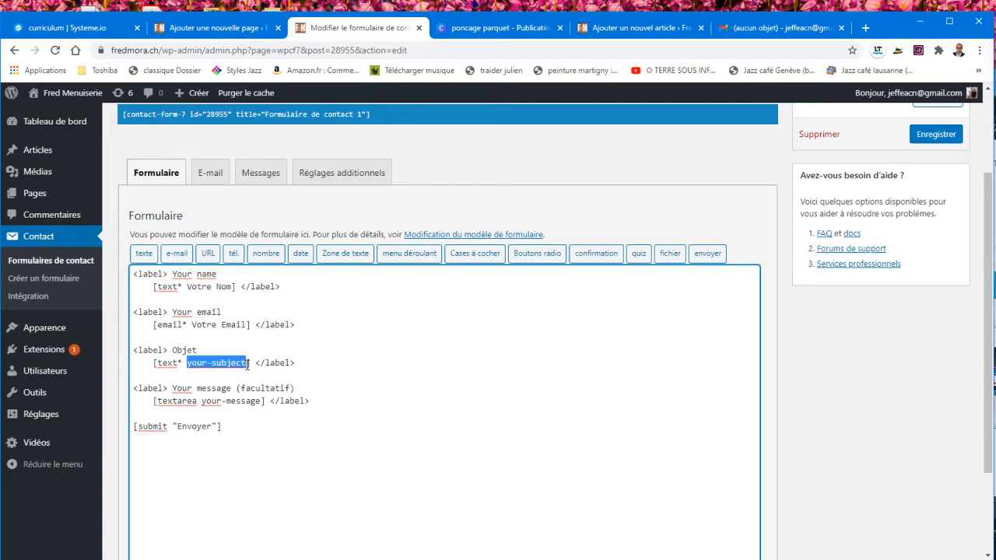
{"action": "type", "text": "Votre"}
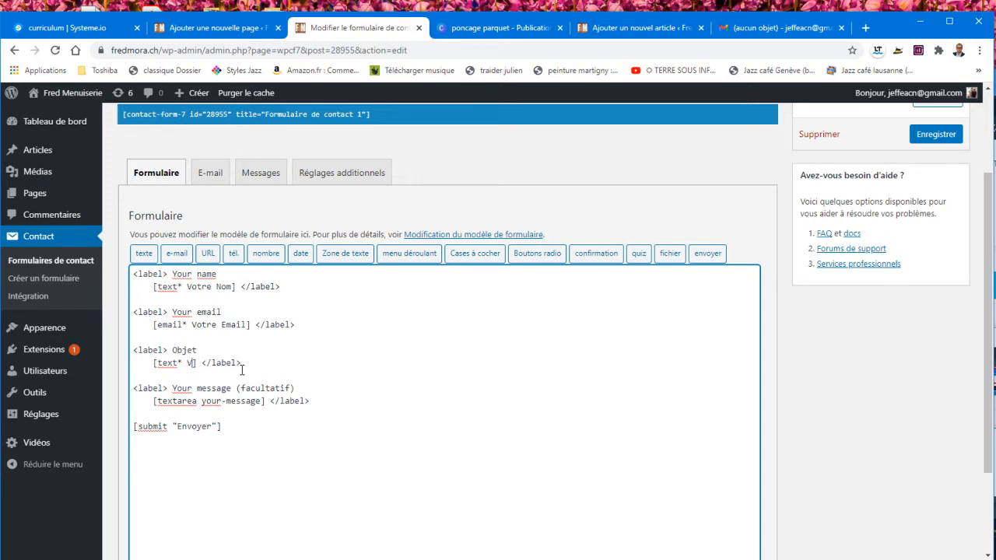
{"action": "type", "text": " question"}
{"action": "left_click_drag", "start_coordinate": [158, 401], "coordinate": [259, 402]}
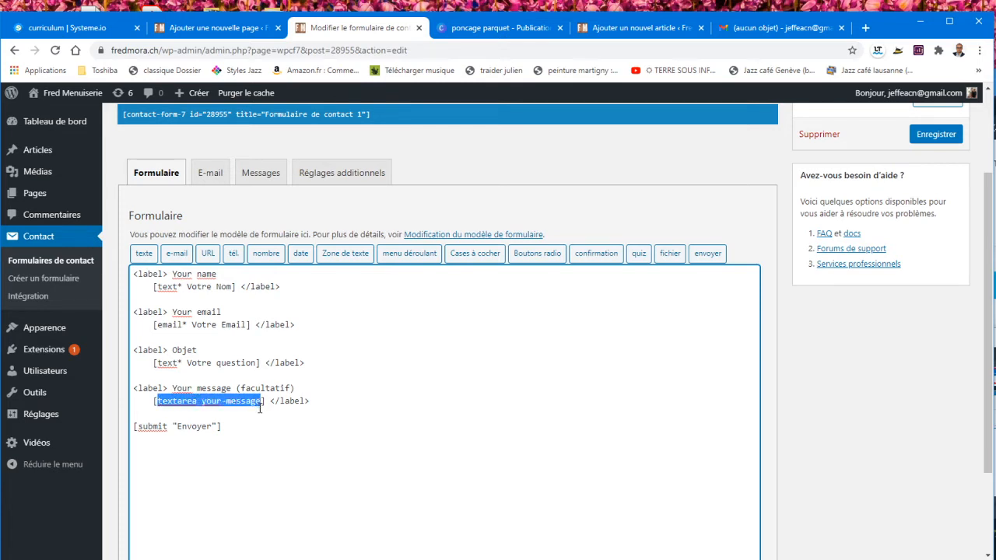
{"action": "type", "text": "Votre "}
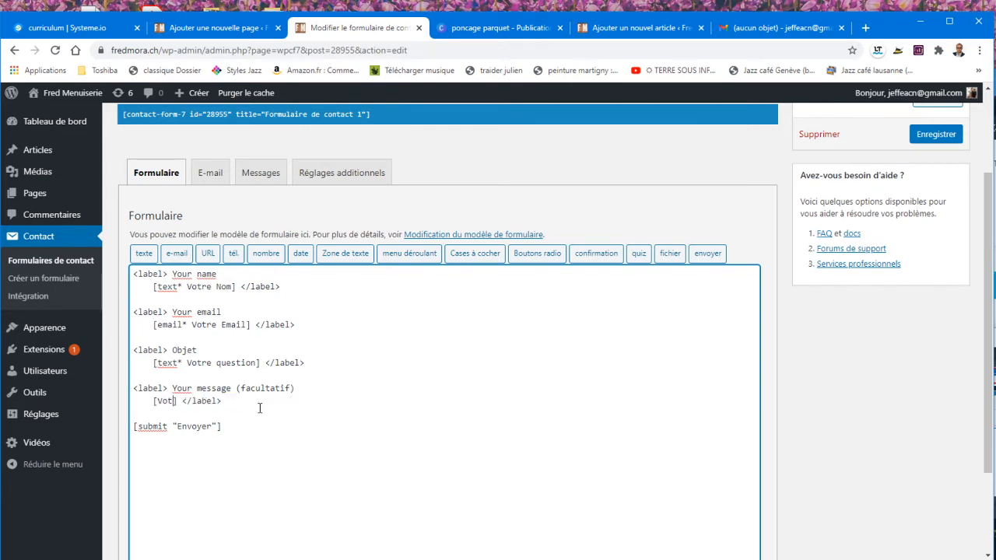
{"action": "type", "text": "requett"}
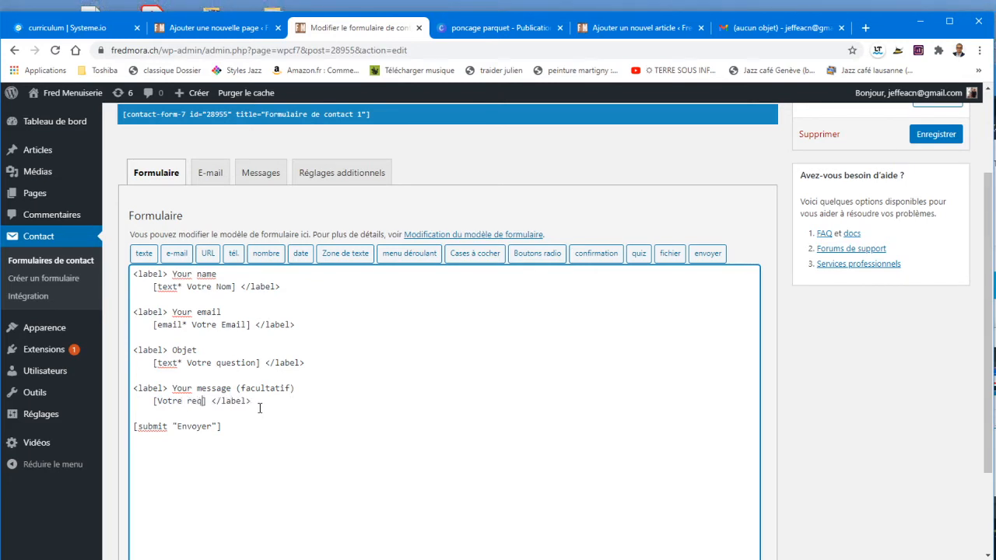
{"action": "type", "text": "e"}
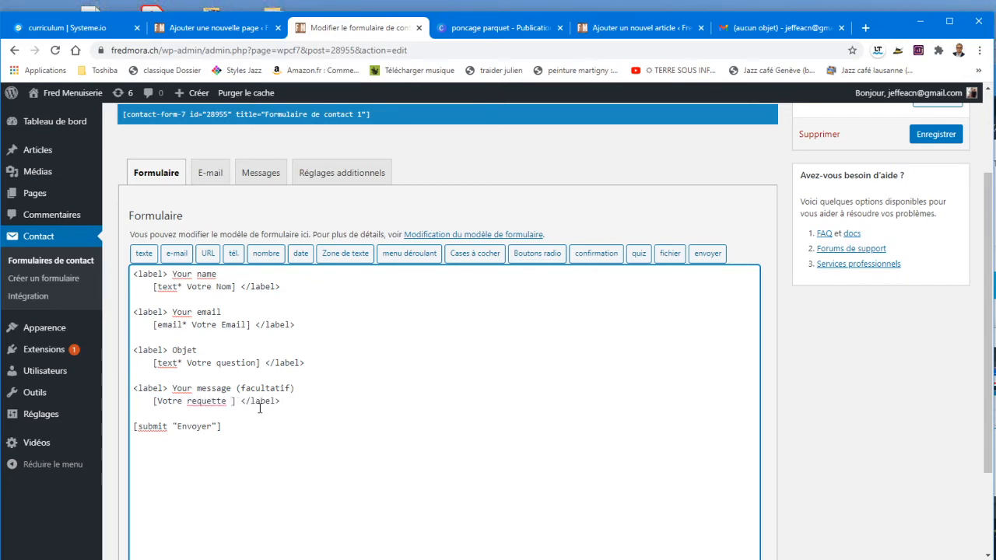
{"action": "right_click", "coordinate": [207, 402]}
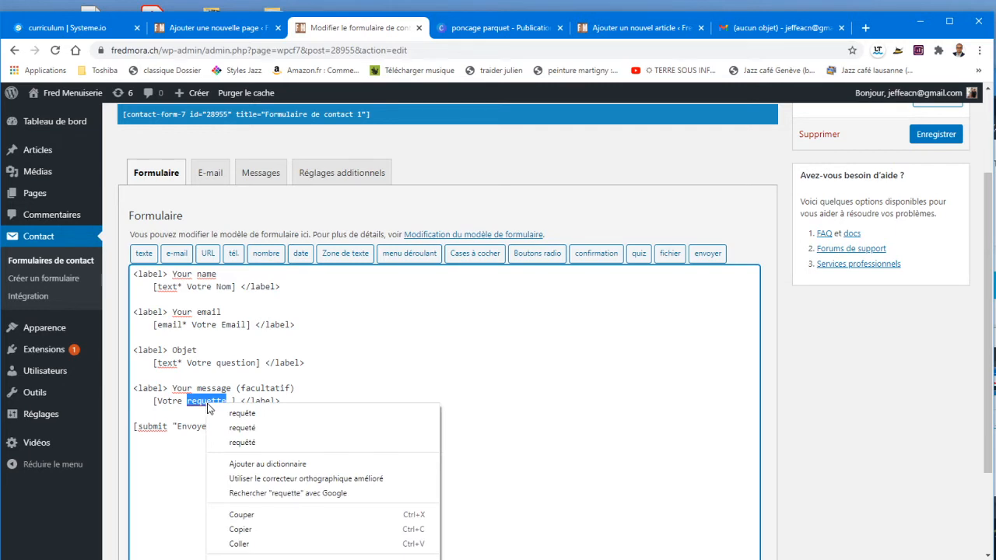
{"action": "left_click", "coordinate": [242, 413]}
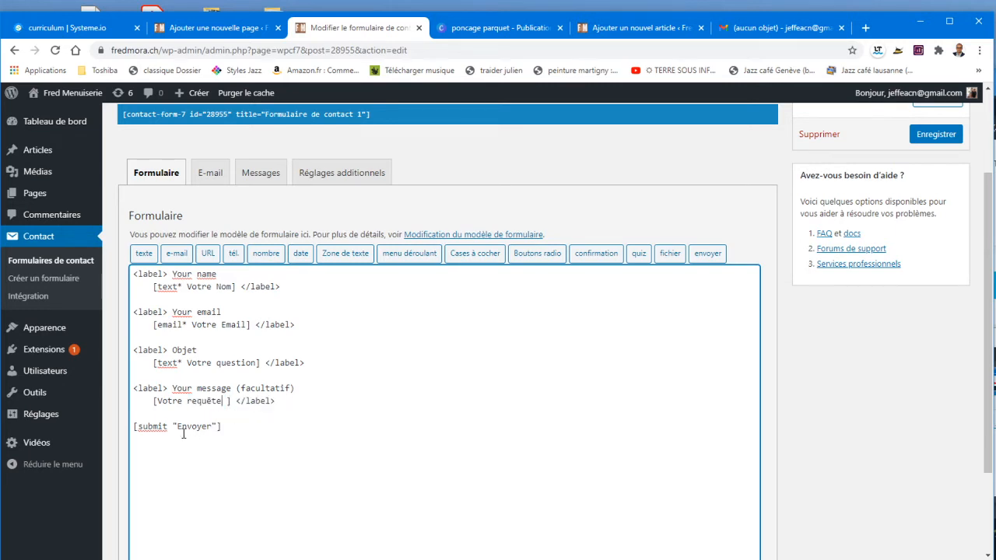
{"action": "left_click", "coordinate": [208, 175]}
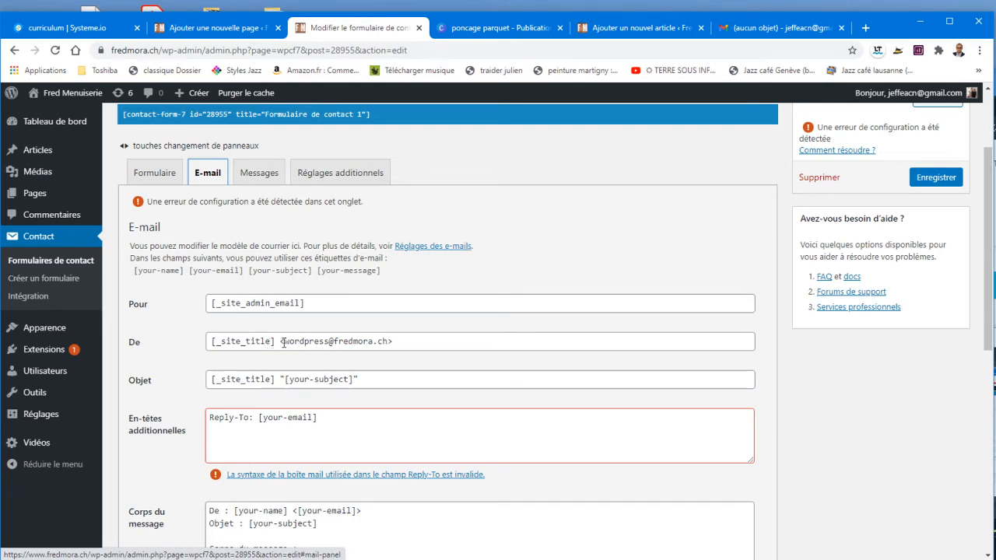
{"action": "left_click_drag", "start_coordinate": [283, 343], "coordinate": [384, 343]}
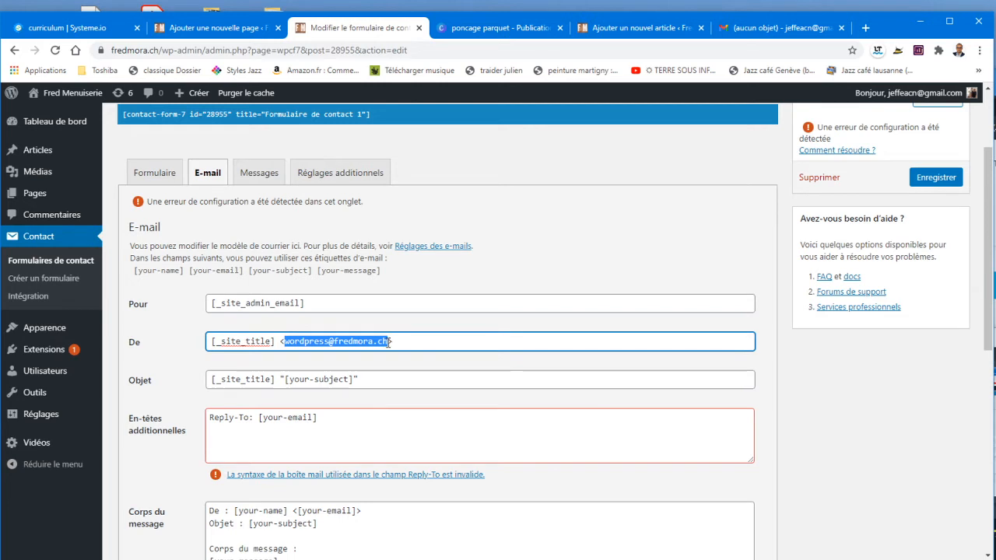
{"action": "left_click_drag", "start_coordinate": [389, 343], "coordinate": [331, 343]}
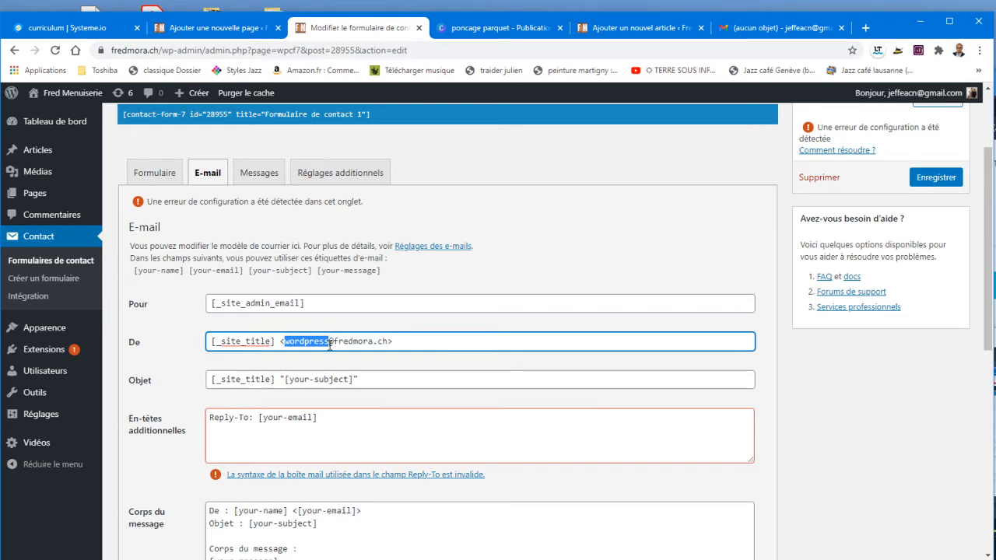
{"action": "key", "text": "BackSpace"}
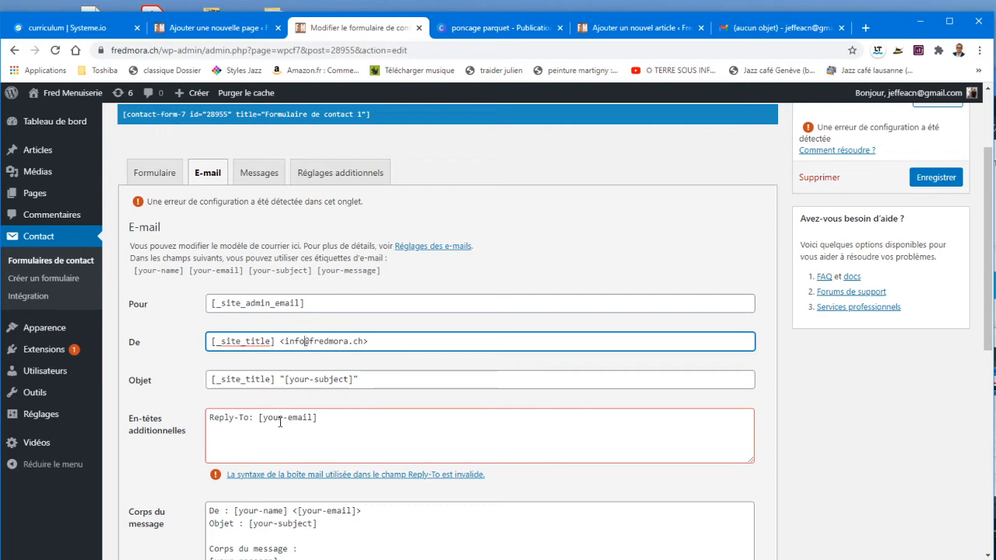
{"action": "left_click", "coordinate": [235, 418]}
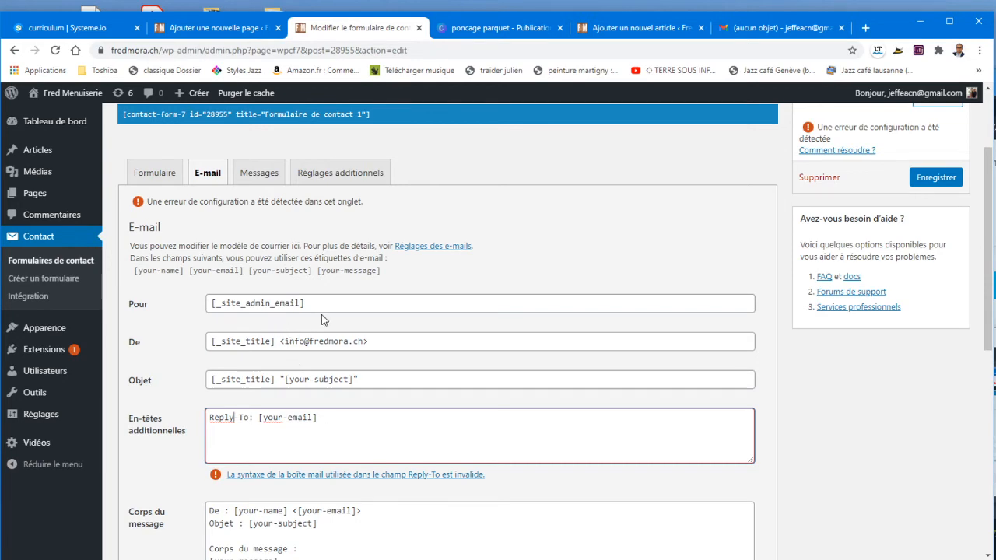
{"action": "scroll", "coordinate": [367, 469], "scroll_direction": "down", "scroll_amount": 1}
{"action": "scroll", "coordinate": [367, 469], "scroll_direction": "down", "scroll_amount": 1}
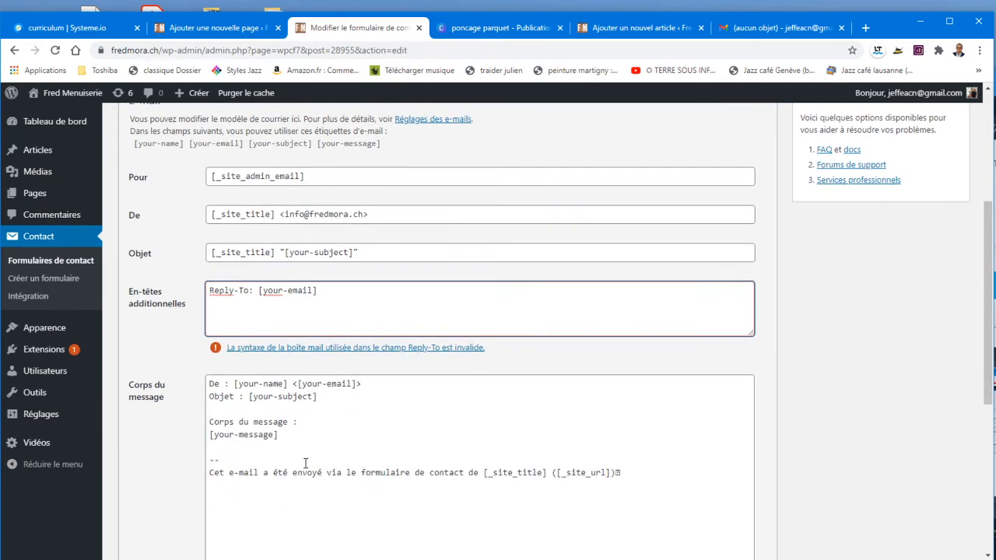
{"action": "scroll", "coordinate": [475, 467], "scroll_direction": "up", "scroll_amount": 3}
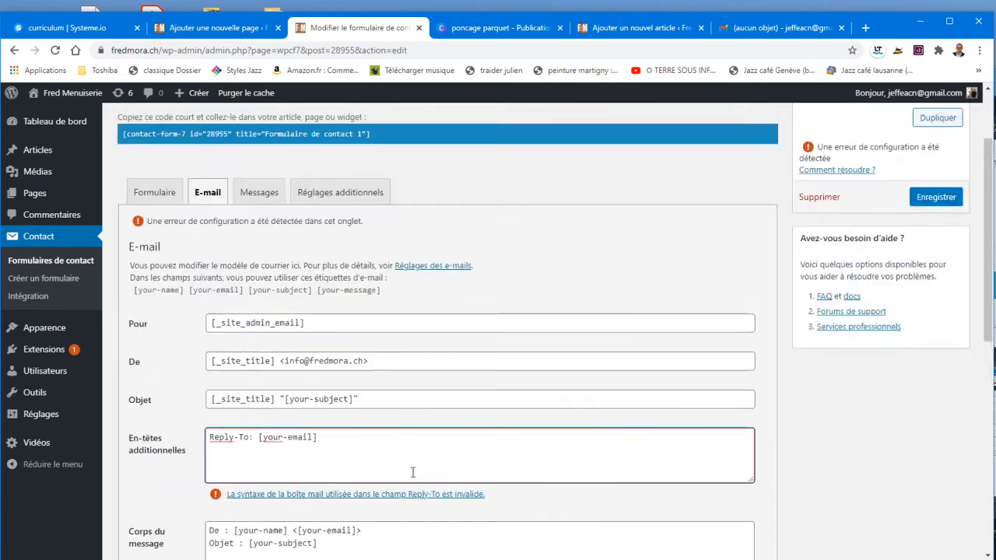
{"action": "left_click", "coordinate": [260, 302]}
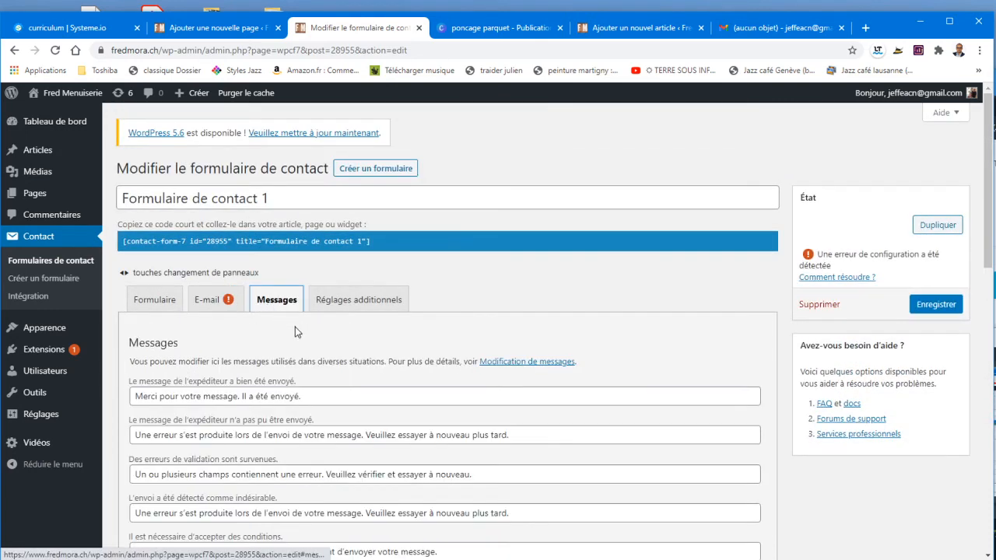
Step: Review the form's E-mail and Messages settings and save Formulaire de contact 1
{"action": "left_click", "coordinate": [207, 309]}
{"action": "scroll", "coordinate": [262, 307], "scroll_direction": "down", "scroll_amount": 2}
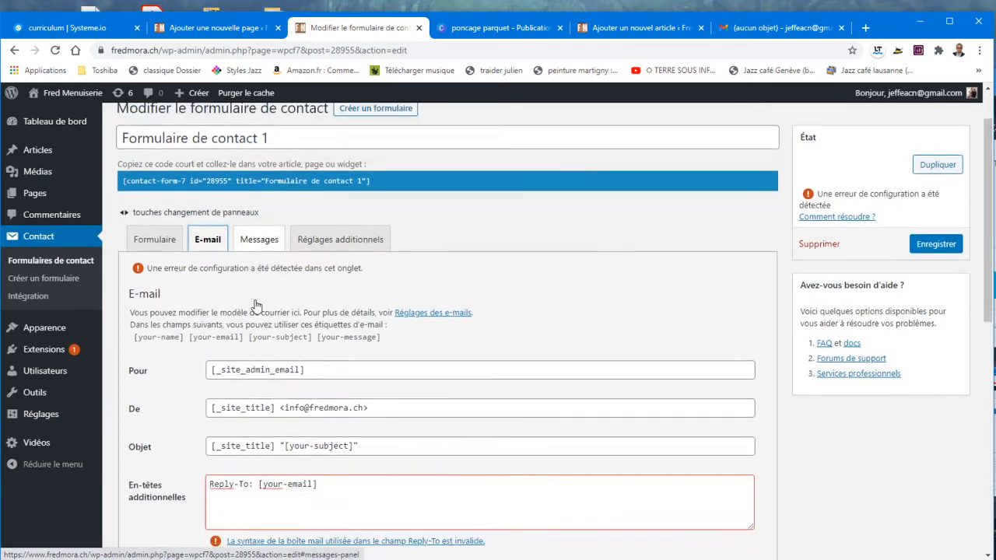
{"action": "left_click", "coordinate": [265, 176]}
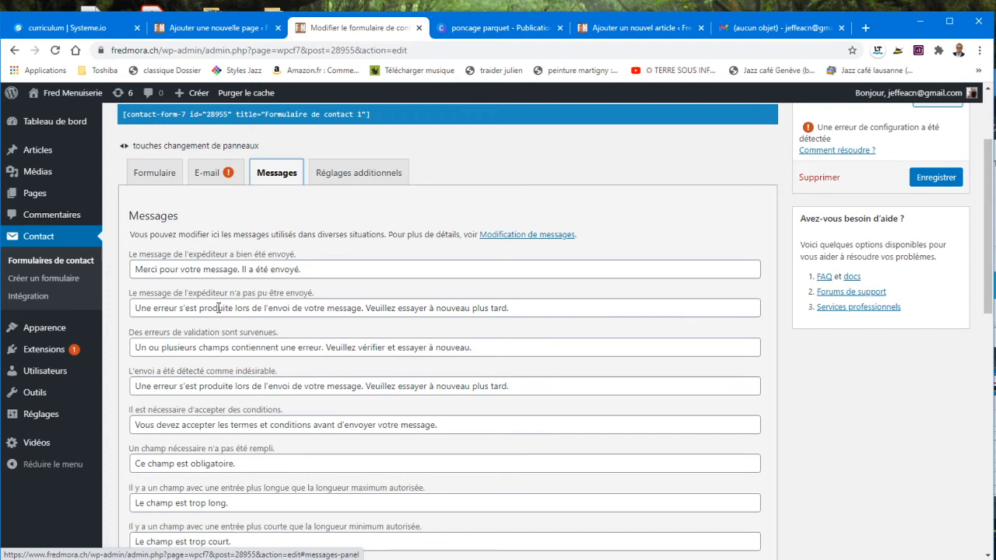
{"action": "scroll", "coordinate": [227, 304], "scroll_direction": "down", "scroll_amount": 1}
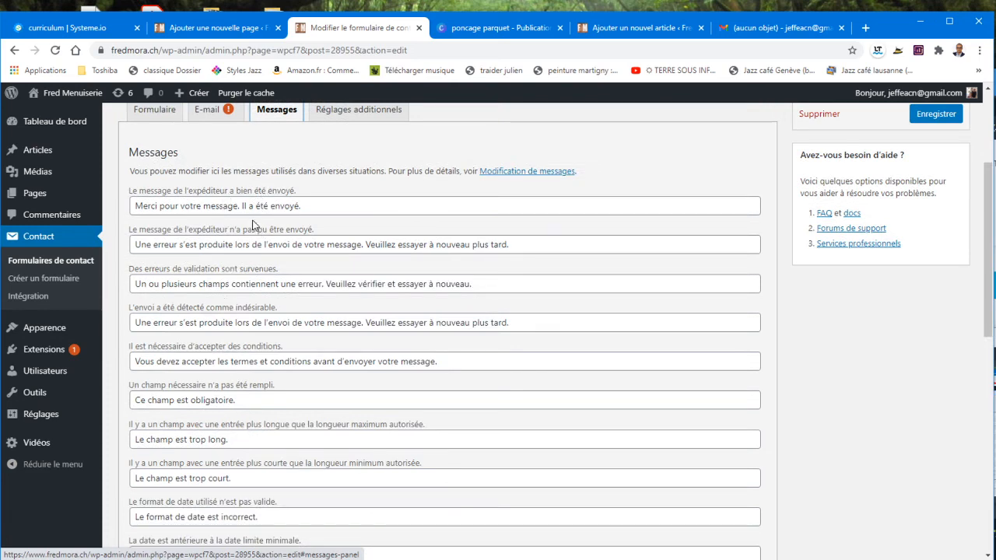
{"action": "scroll", "coordinate": [233, 278], "scroll_direction": "down", "scroll_amount": 2}
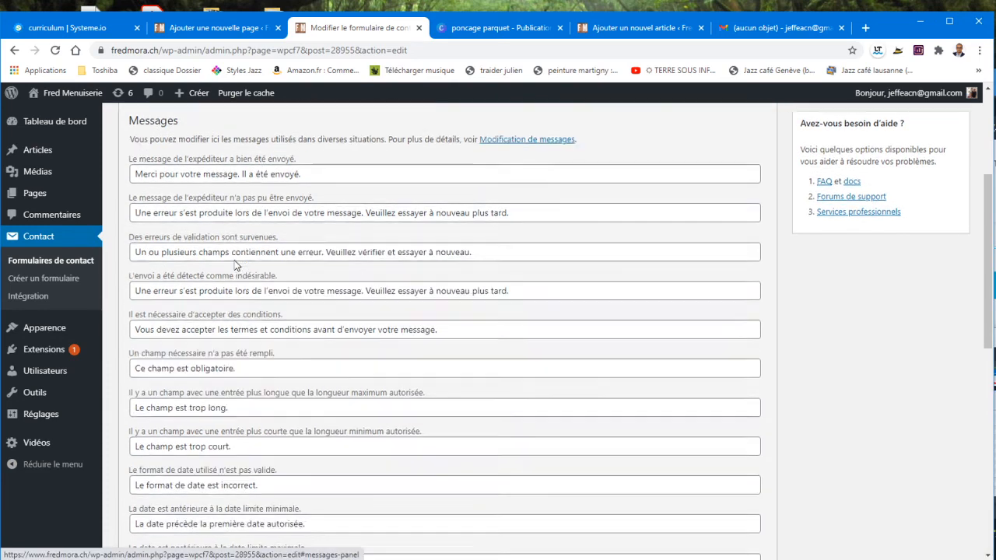
{"action": "scroll", "coordinate": [244, 321], "scroll_direction": "down", "scroll_amount": 1}
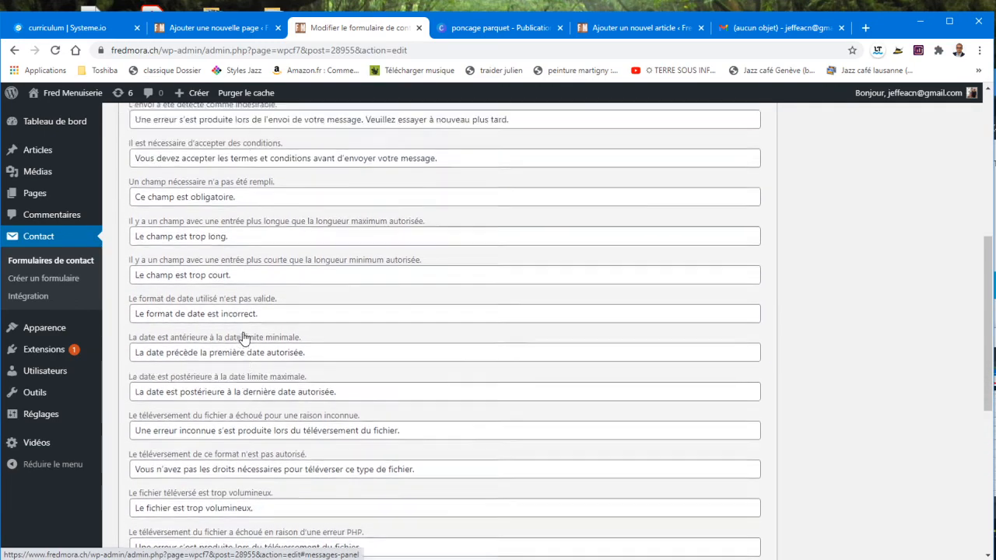
{"action": "scroll", "coordinate": [249, 321], "scroll_direction": "up", "scroll_amount": 3}
{"action": "scroll", "coordinate": [249, 320], "scroll_direction": "up", "scroll_amount": 2}
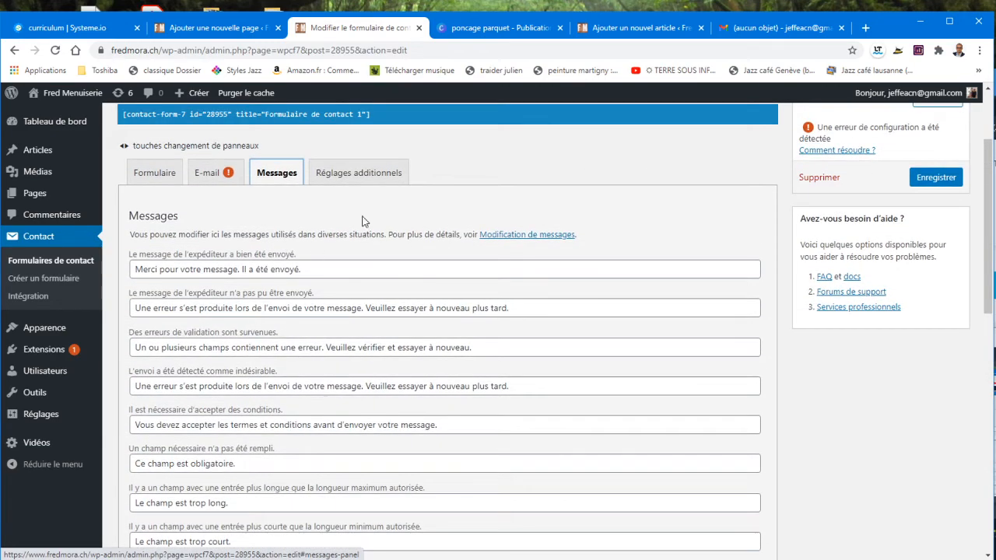
{"action": "scroll", "coordinate": [335, 226], "scroll_direction": "up", "scroll_amount": 1}
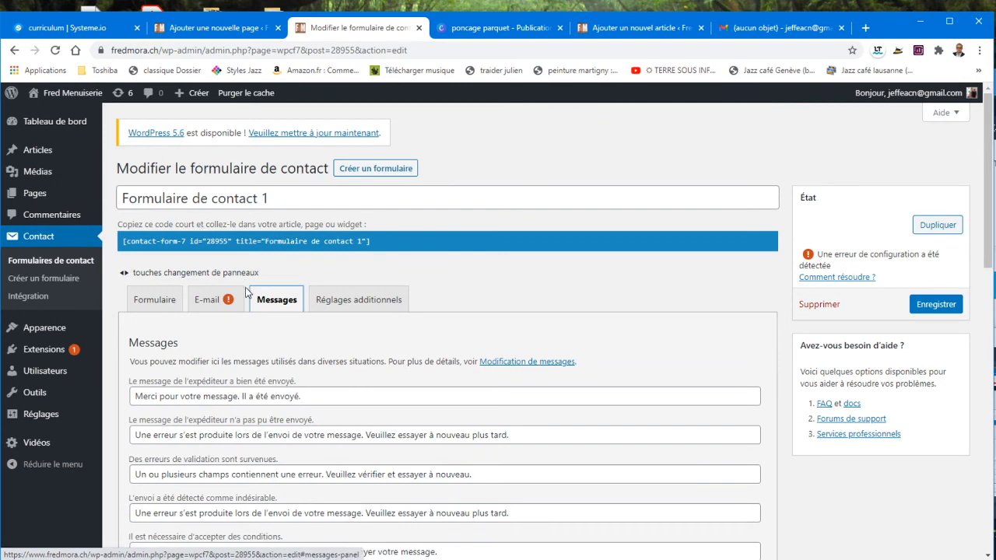
{"action": "scroll", "coordinate": [475, 333], "scroll_direction": "down", "scroll_amount": 1}
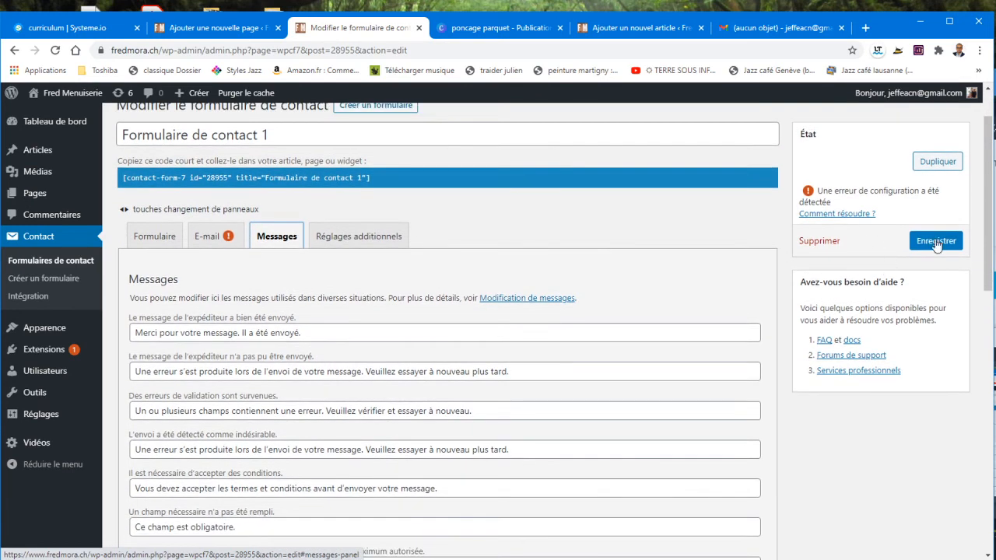
{"action": "left_click", "coordinate": [936, 242]}
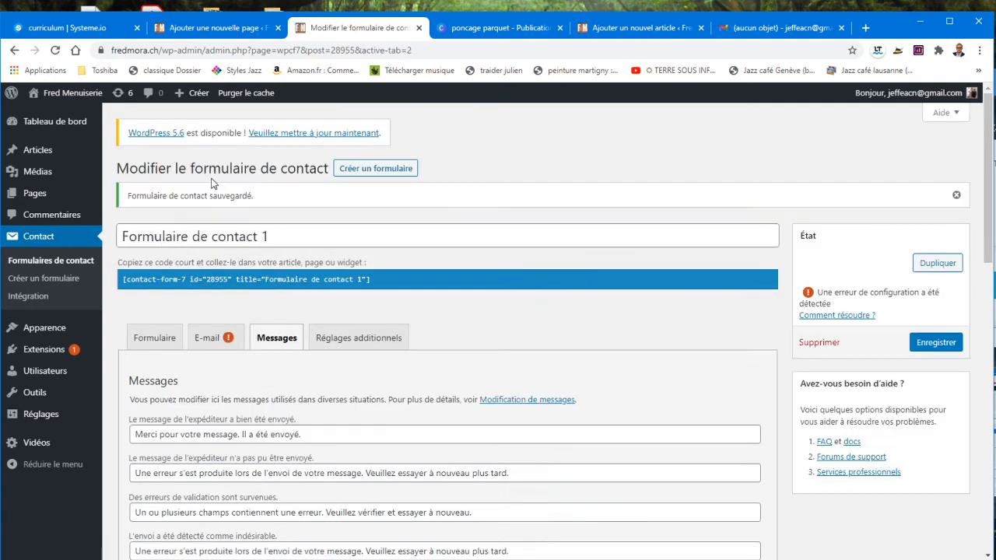
Step: Select the form's shortcode and return to the Contact page editor
{"action": "right_click", "coordinate": [211, 183]}
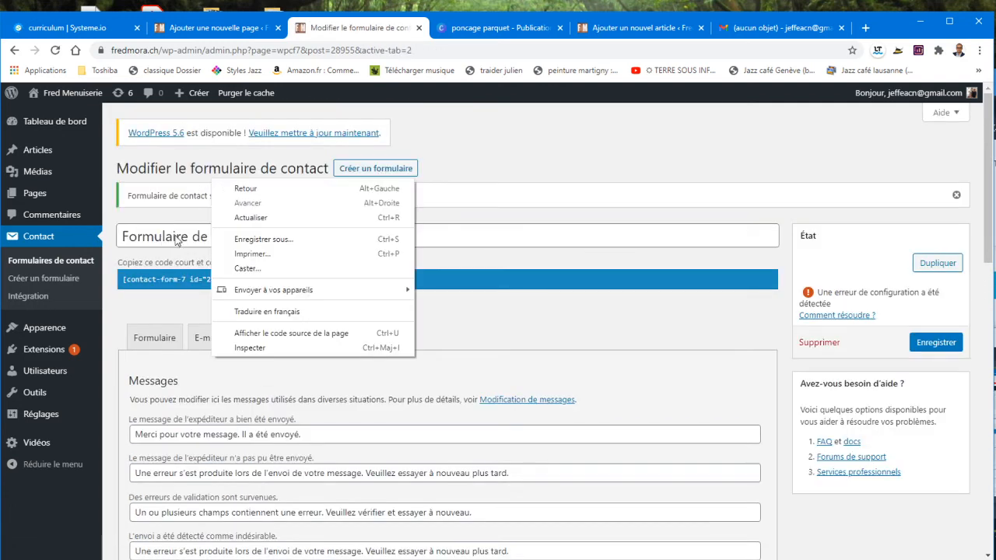
{"action": "left_click", "coordinate": [183, 273]}
{"action": "left_click", "coordinate": [193, 283]}
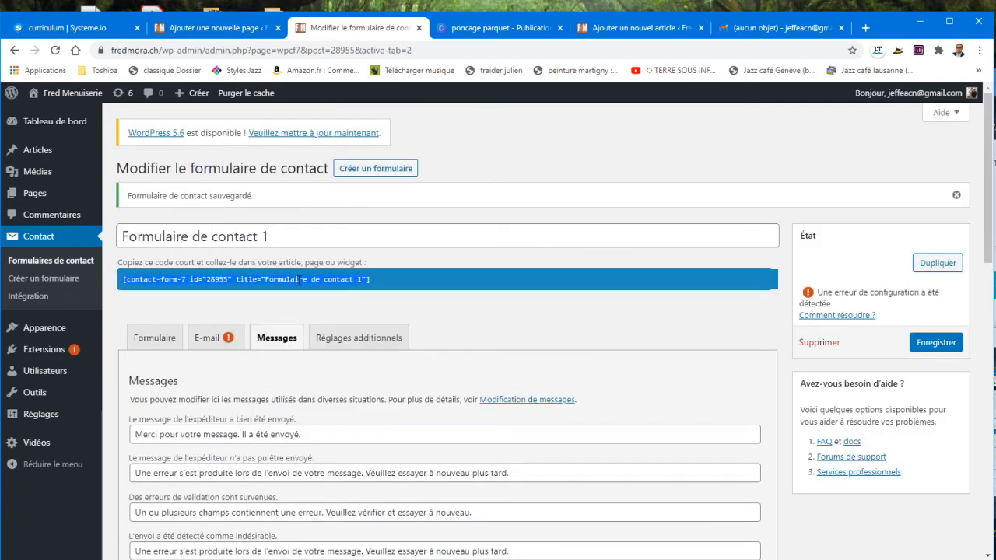
{"action": "left_click", "coordinate": [204, 29]}
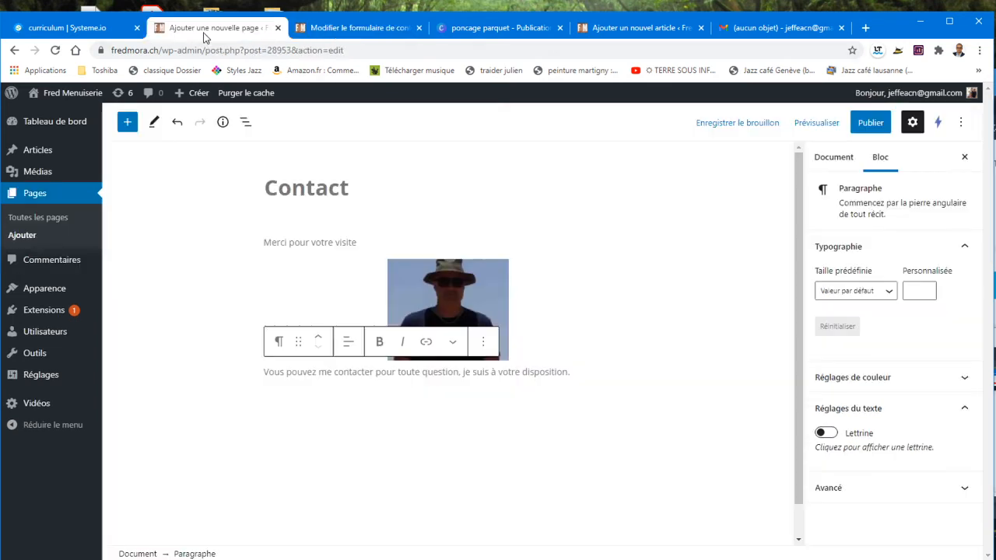
Step: Paste the [contact-form-7 id="28955" title="Formulaire de contact 1"] shortcode into a new block below the contact message
{"action": "left_click", "coordinate": [590, 389]}
{"action": "left_click", "coordinate": [590, 374]}
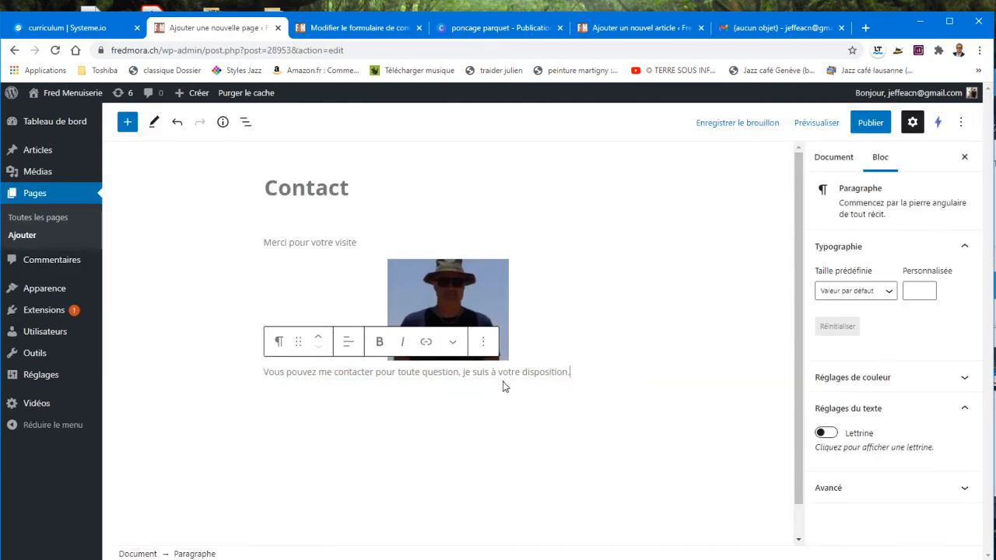
{"action": "key", "text": "Return"}
{"action": "key", "text": "ctrl+c"}
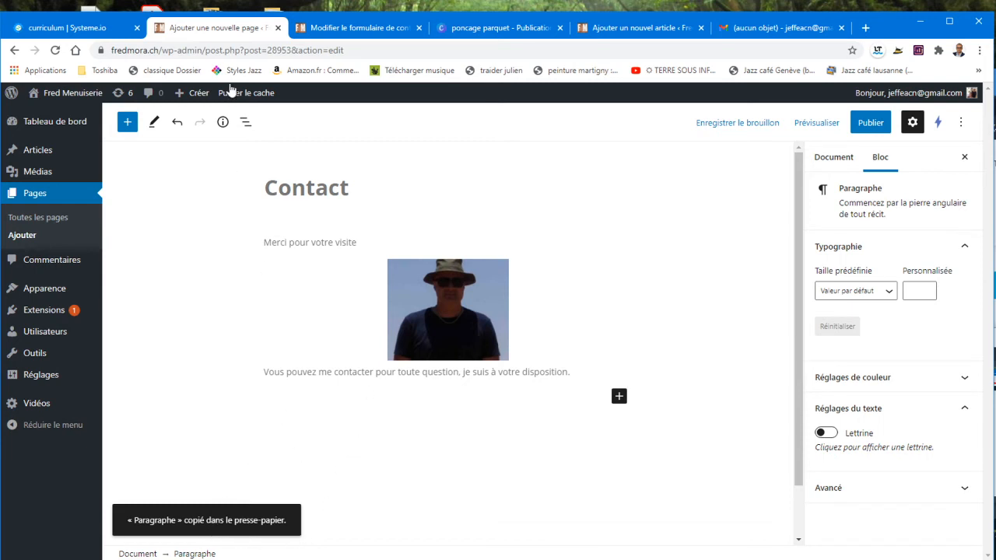
{"action": "left_click", "coordinate": [347, 32]}
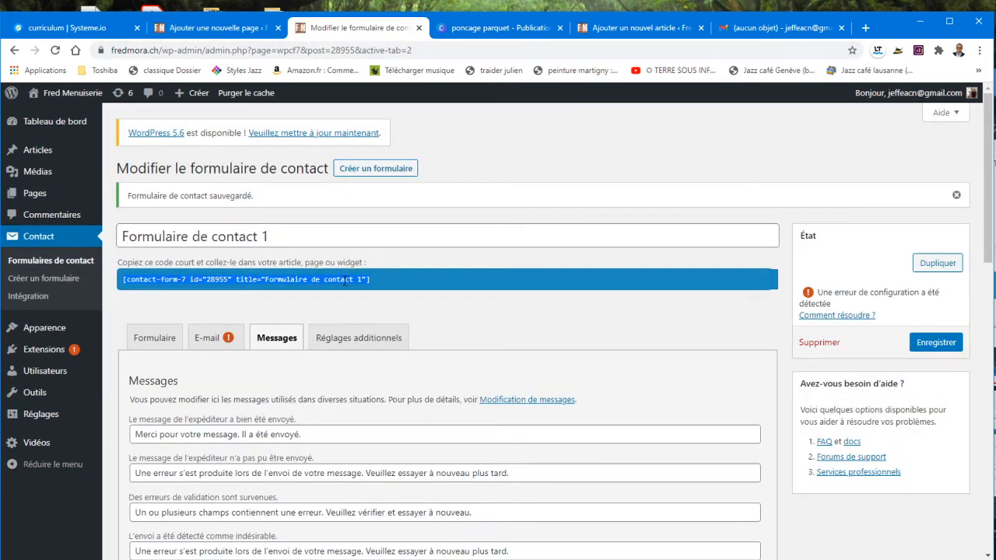
{"action": "left_click", "coordinate": [218, 27]}
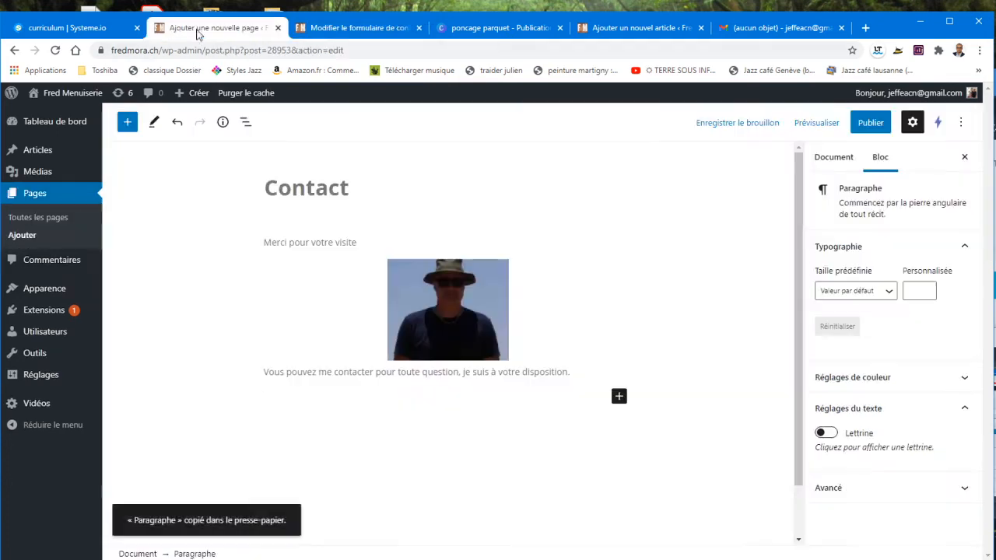
{"action": "key", "text": "ctrl+v"}
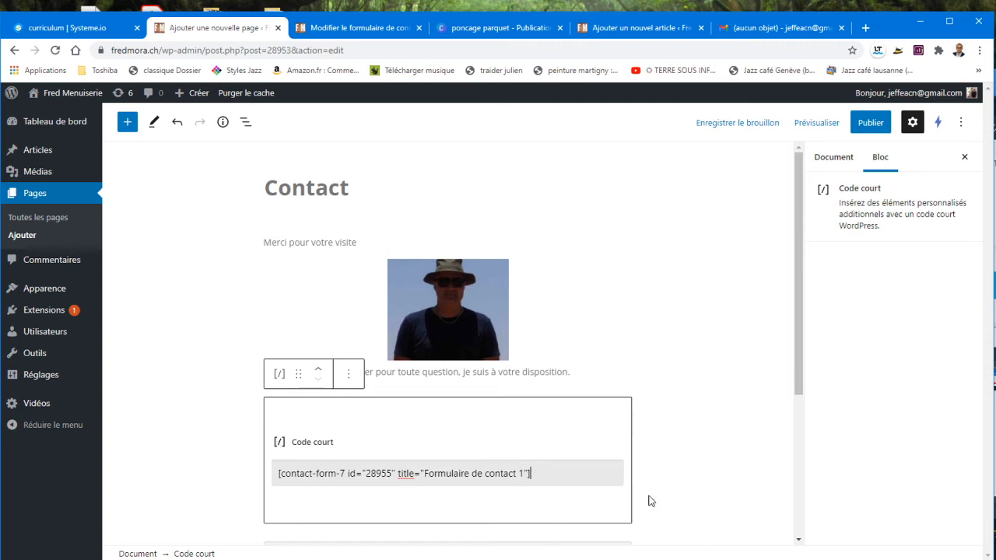
{"action": "left_click", "coordinate": [668, 475]}
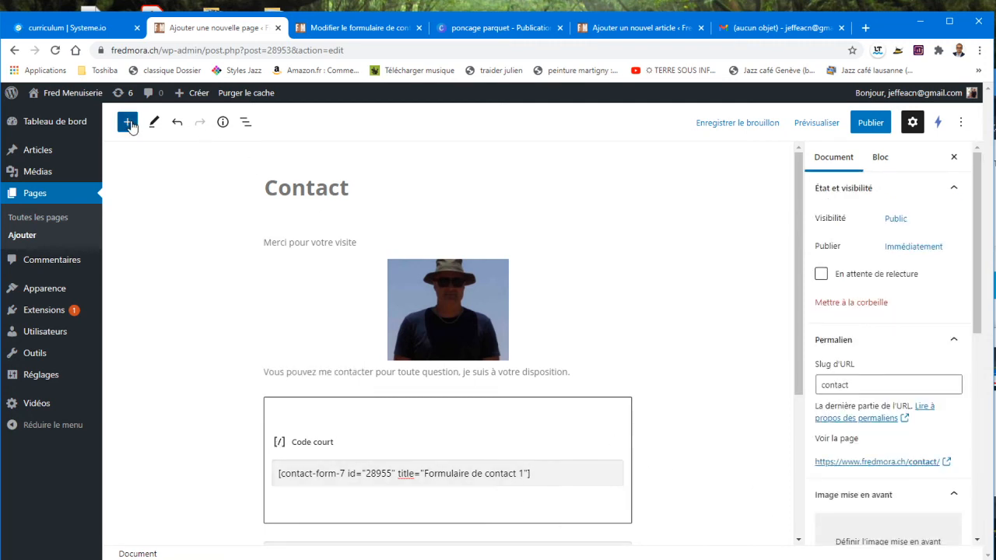
{"action": "left_click", "coordinate": [128, 122]}
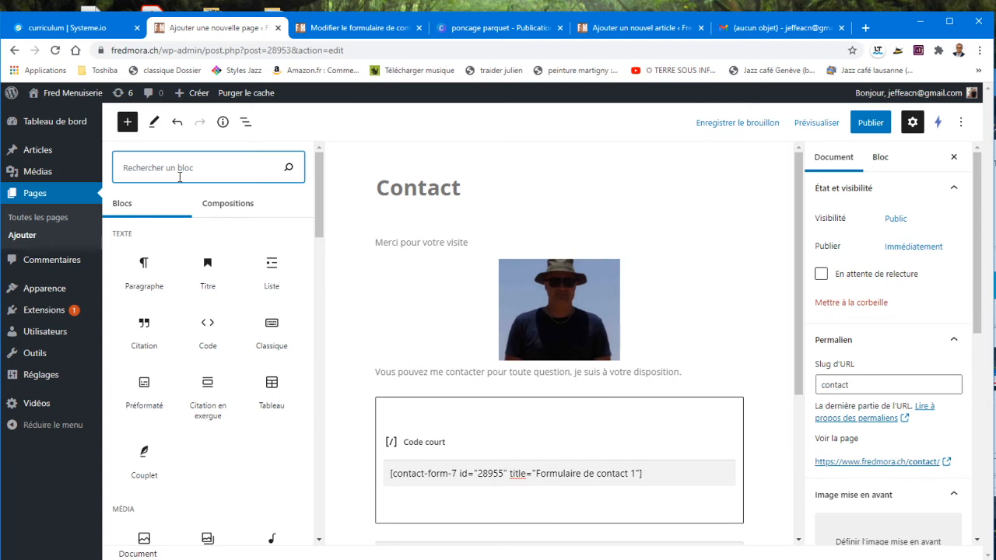
{"action": "type", "text": "code"}
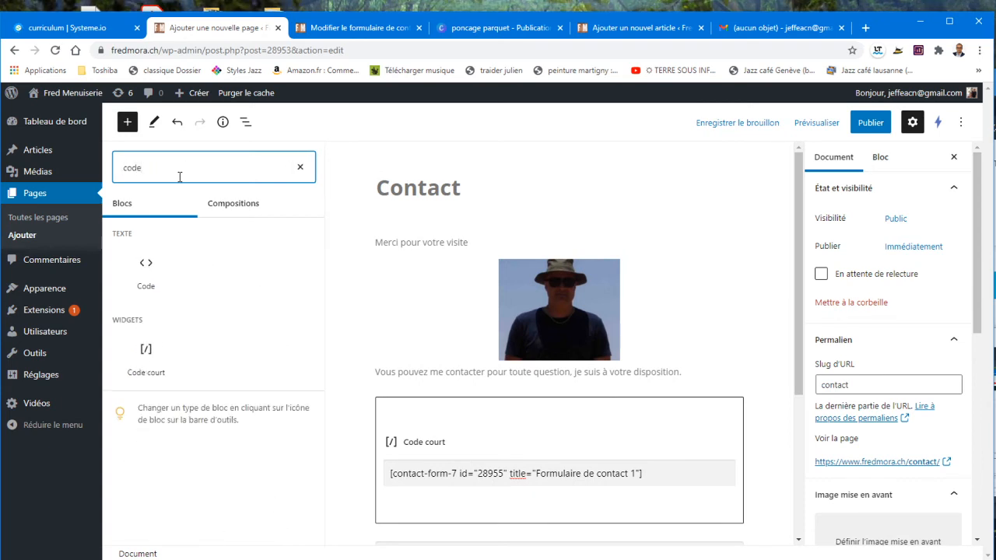
{"action": "mouse_move", "coordinate": [137, 370]}
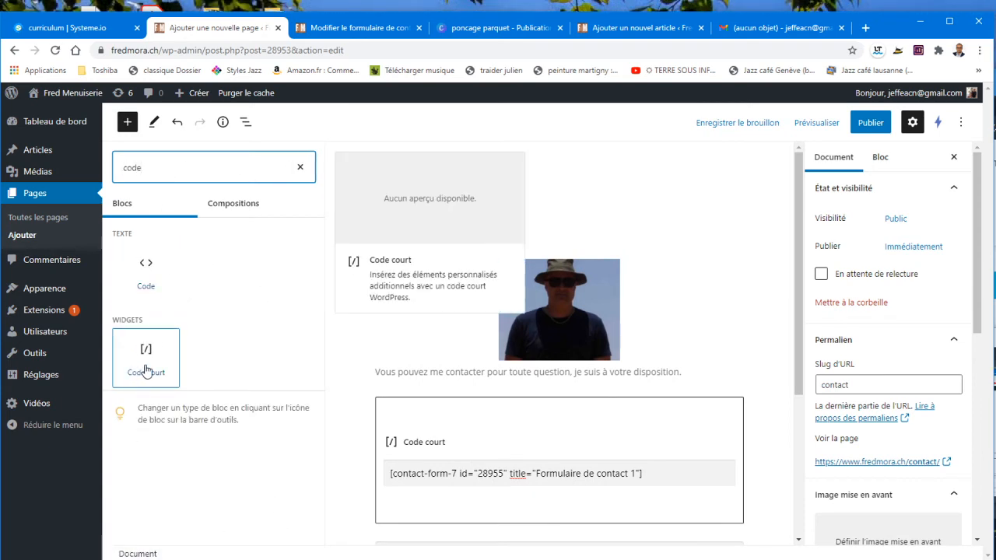
{"action": "left_click", "coordinate": [386, 28]}
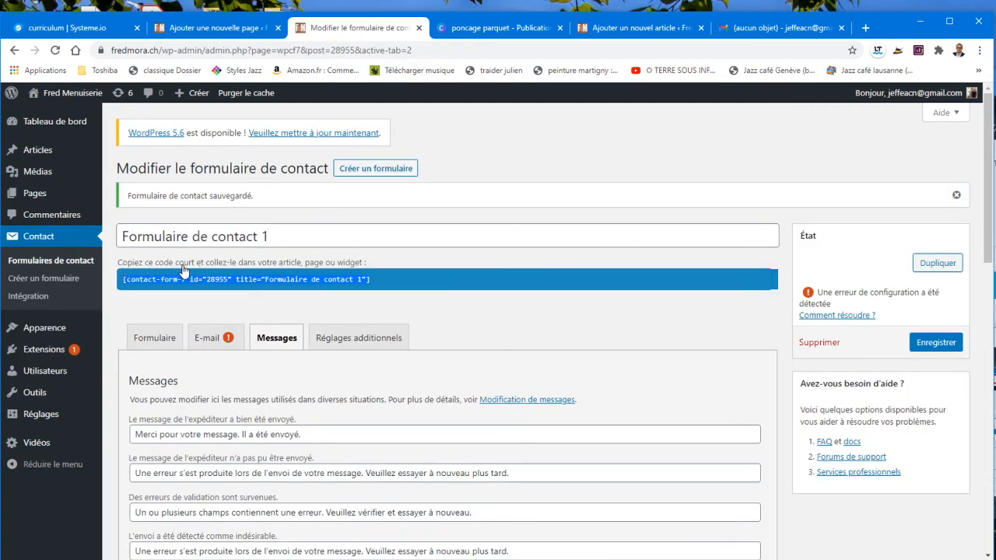
{"action": "left_click", "coordinate": [201, 28]}
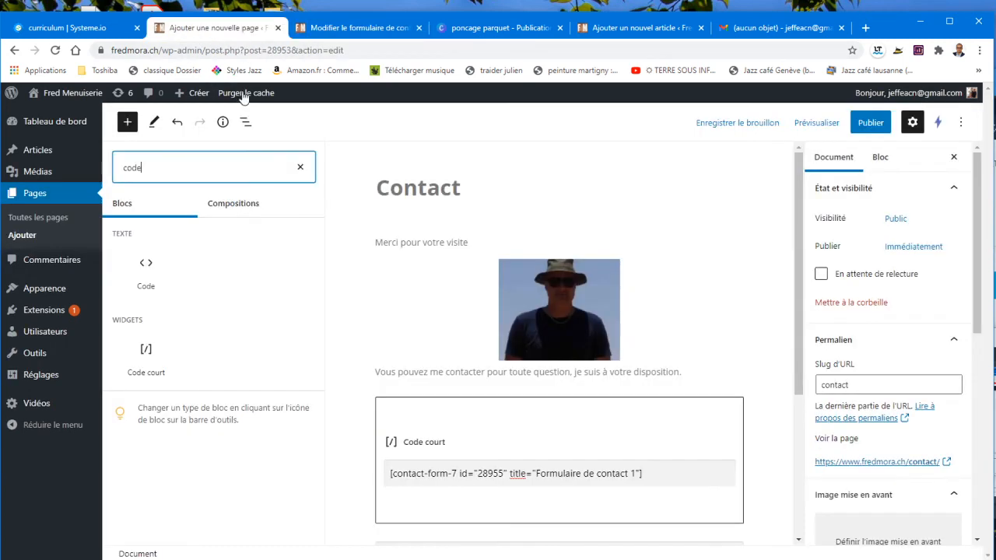
Step: Publish the Contact page, confirm with Publier, and open the live page at fredmora.ch/contact-2/
{"action": "left_click", "coordinate": [871, 125]}
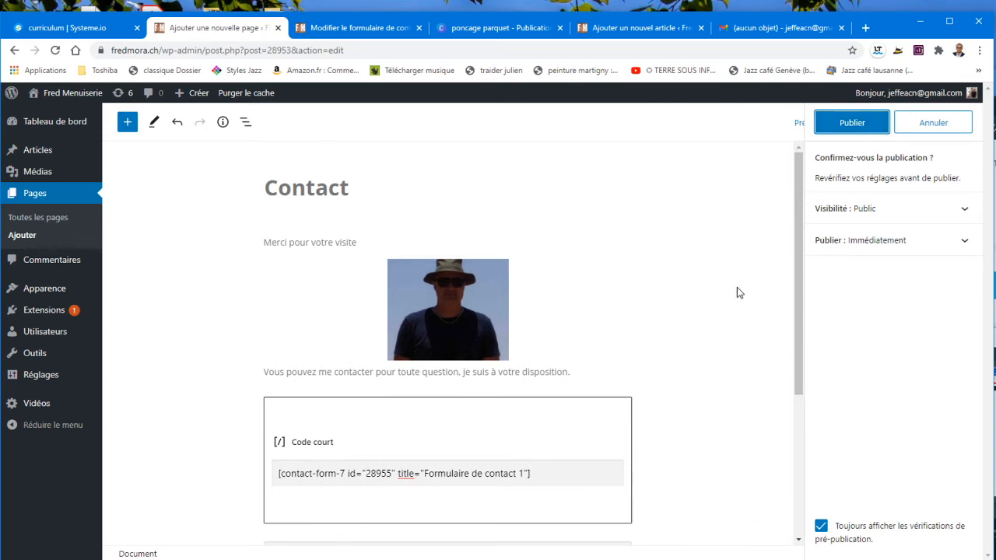
{"action": "scroll", "coordinate": [737, 290], "scroll_direction": "down", "scroll_amount": 2}
{"action": "scroll", "coordinate": [737, 289], "scroll_direction": "up", "scroll_amount": 2}
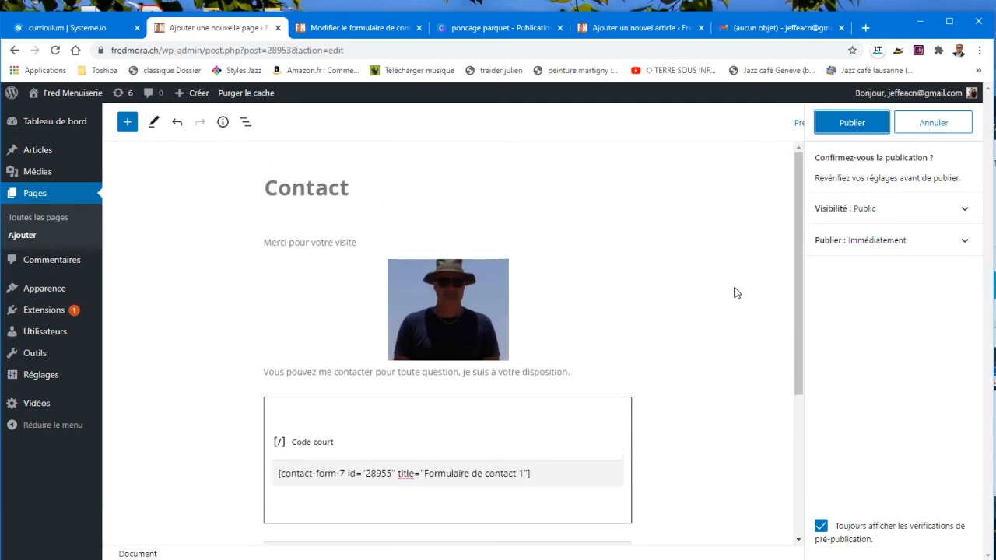
{"action": "left_click", "coordinate": [829, 123]}
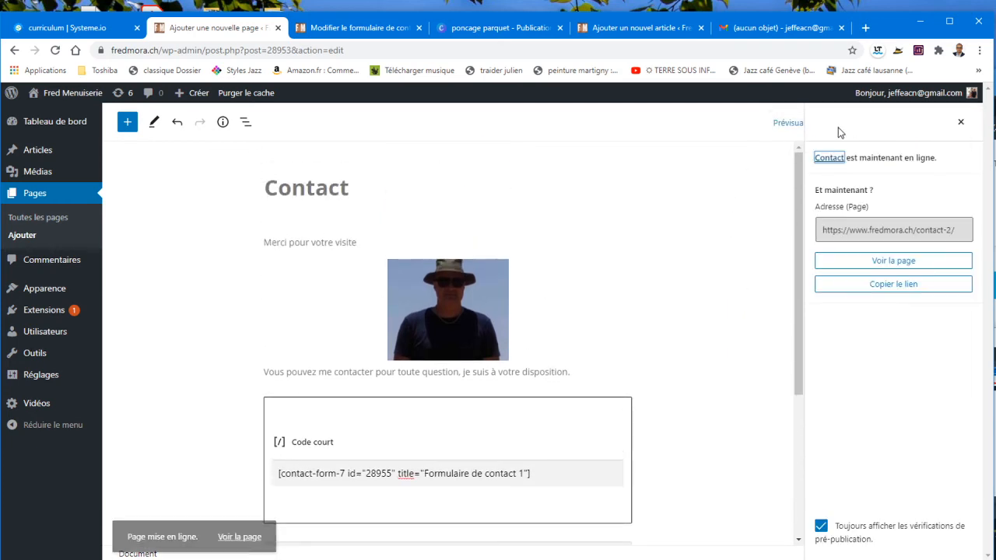
{"action": "left_click", "coordinate": [247, 521]}
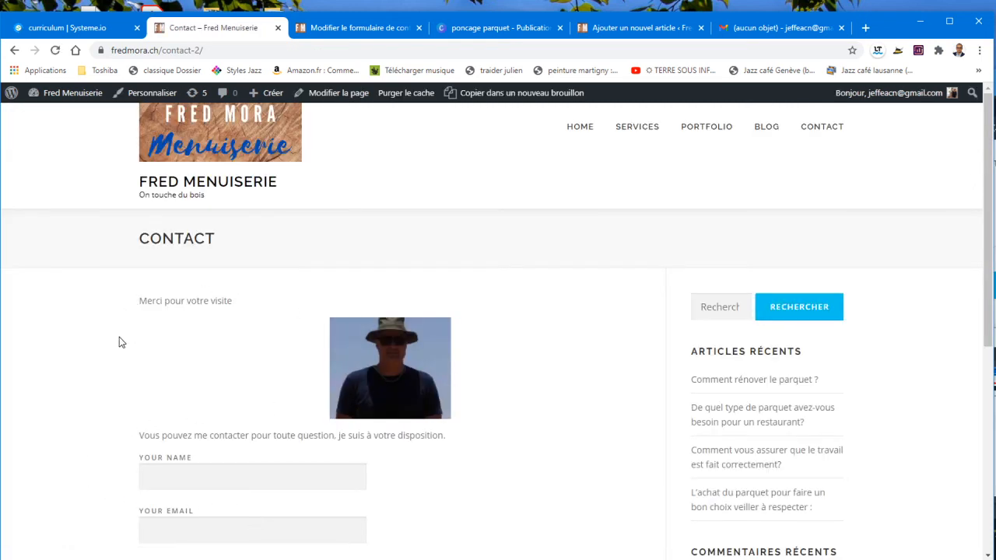
{"action": "scroll", "coordinate": [187, 459], "scroll_direction": "down", "scroll_amount": 3}
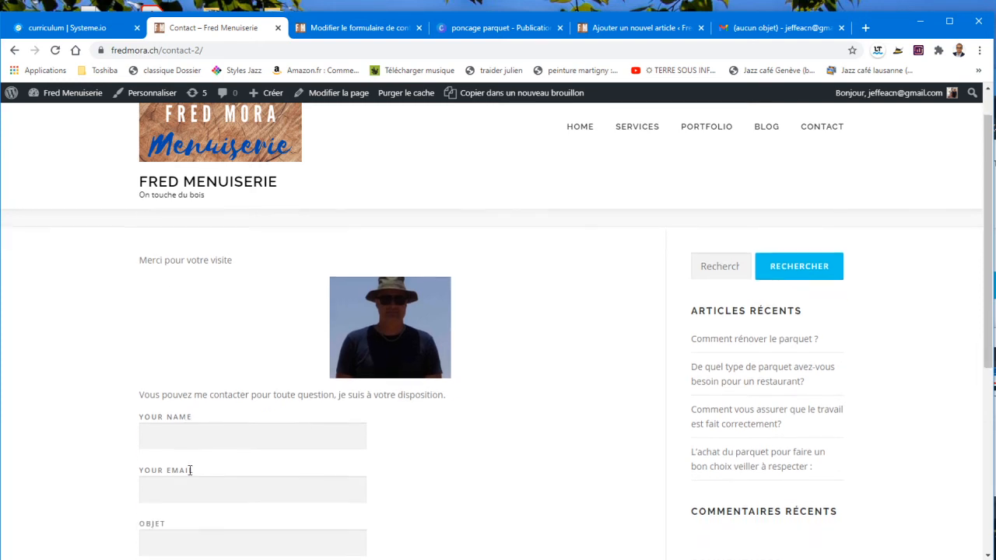
{"action": "scroll", "coordinate": [192, 478], "scroll_direction": "up", "scroll_amount": 2}
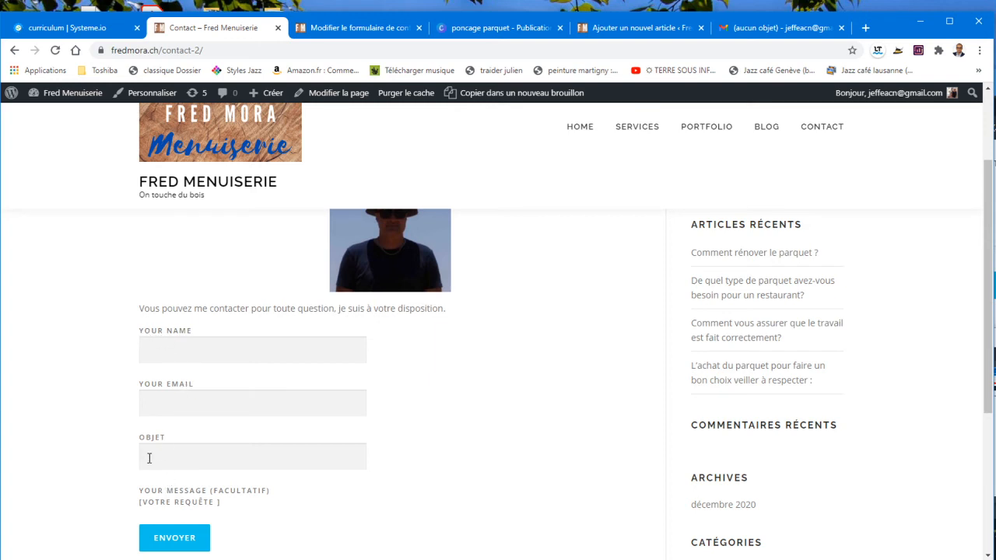
{"action": "scroll", "coordinate": [274, 413], "scroll_direction": "up", "scroll_amount": 2}
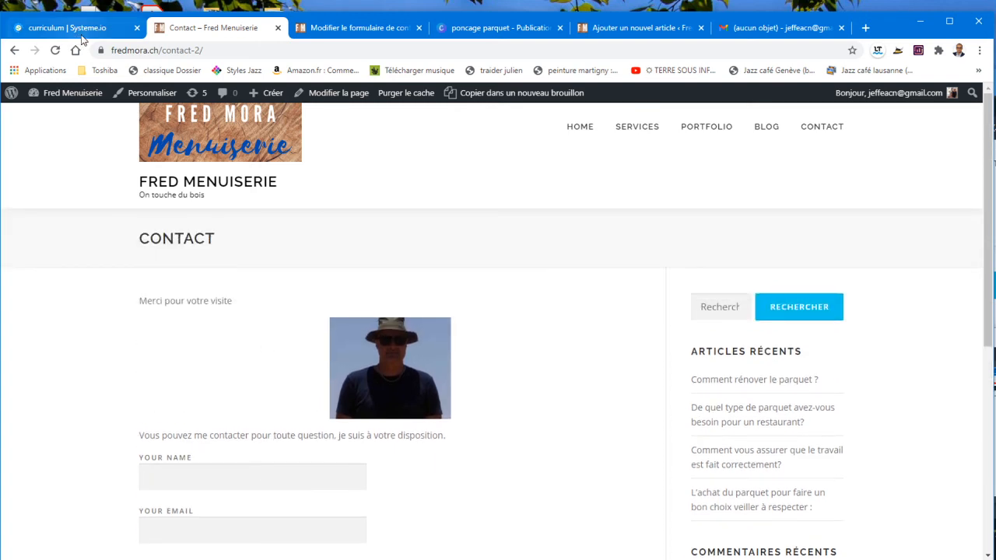
Step: Delete the image block with 'Retirer le bloc' and save the Contact page with Mettre à jour
{"action": "left_click", "coordinate": [18, 54]}
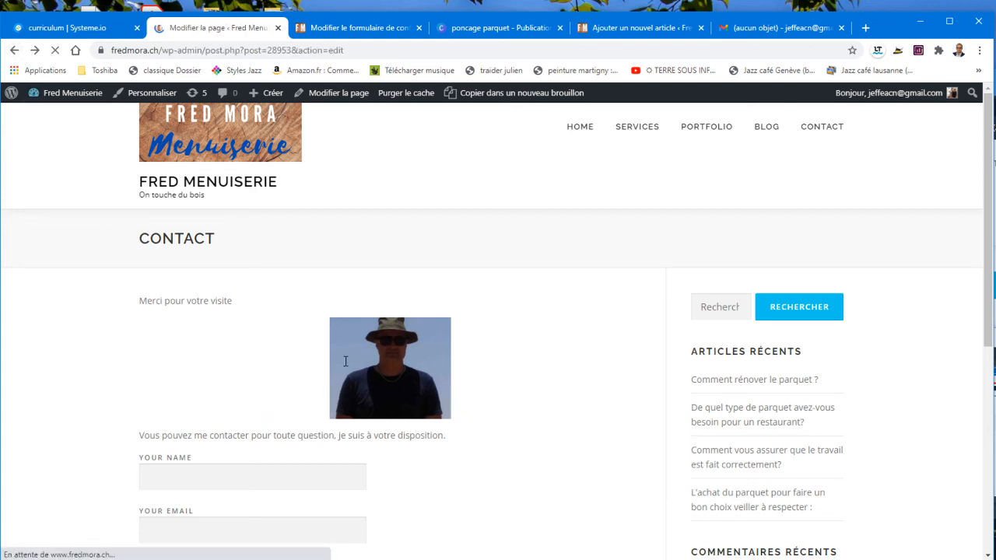
{"action": "left_click", "coordinate": [518, 302]}
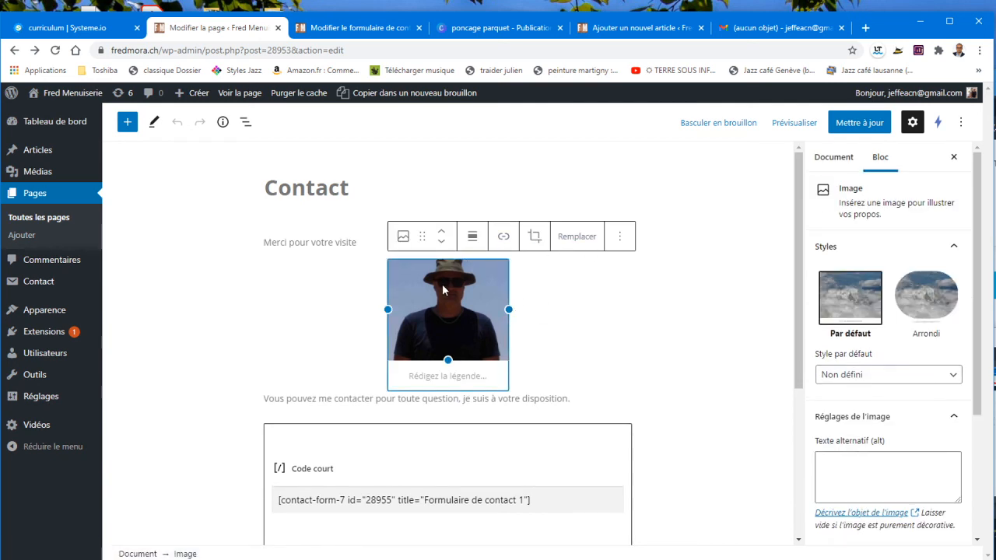
{"action": "left_click", "coordinate": [619, 237]}
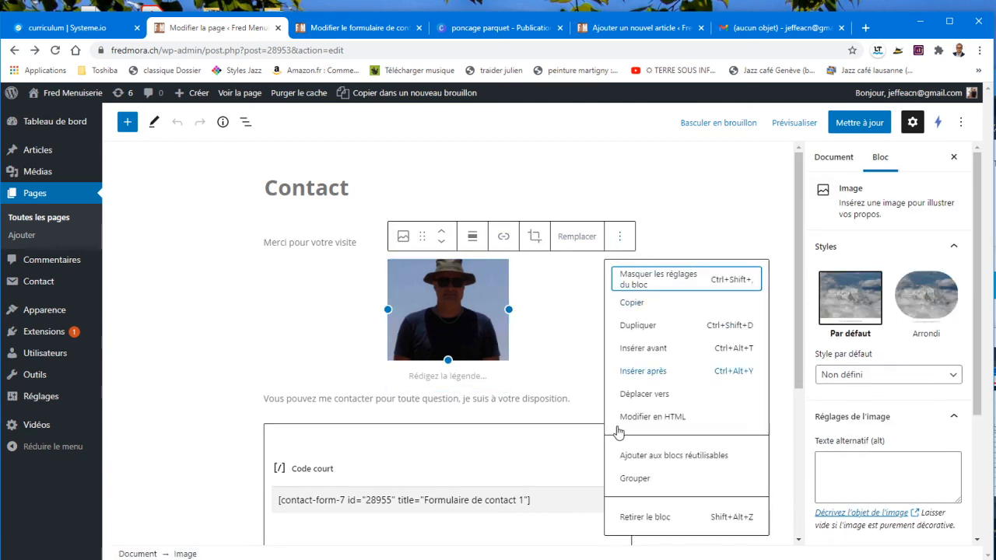
{"action": "left_click", "coordinate": [630, 517]}
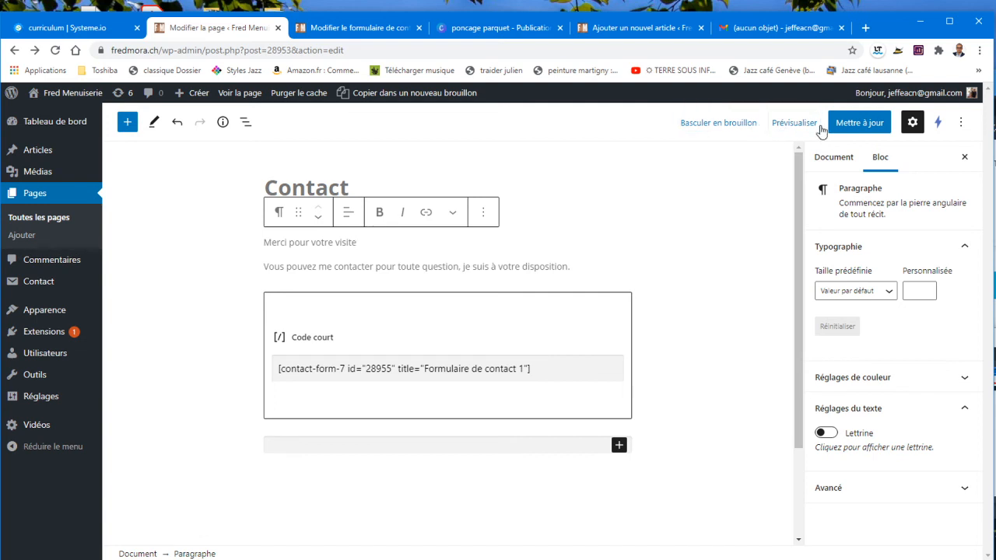
{"action": "left_click", "coordinate": [859, 123]}
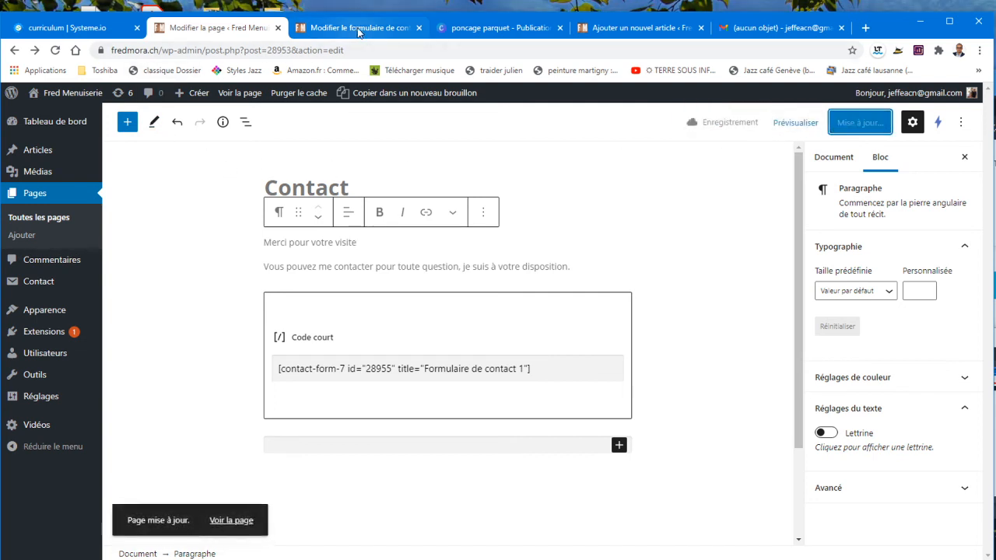
Step: In the Formulaire template, replace 'Your name' and 'Your email' with 'Votre Nom' and 'Votre Email', then save the form
{"action": "left_click", "coordinate": [358, 28]}
{"action": "left_click", "coordinate": [159, 344]}
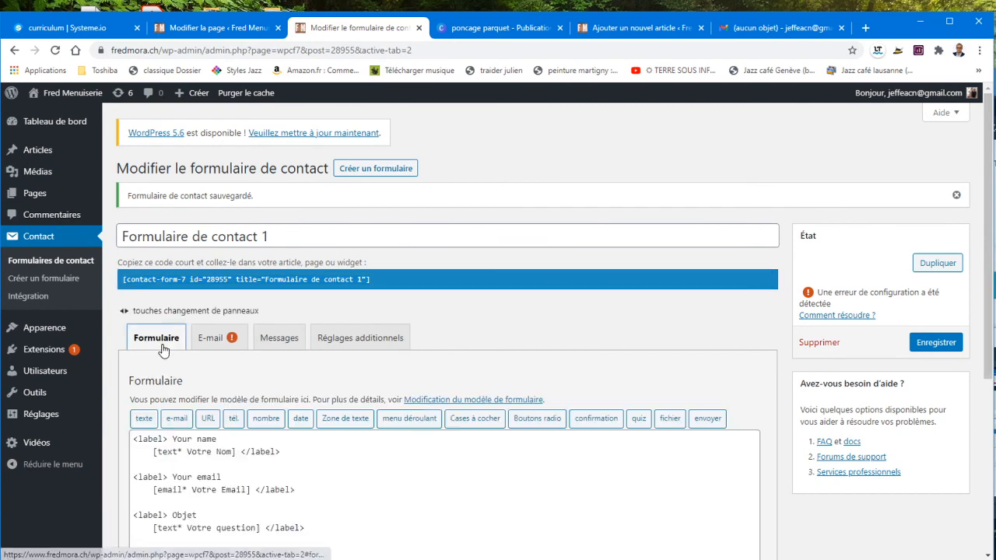
{"action": "scroll", "coordinate": [230, 452], "scroll_direction": "down", "scroll_amount": 2}
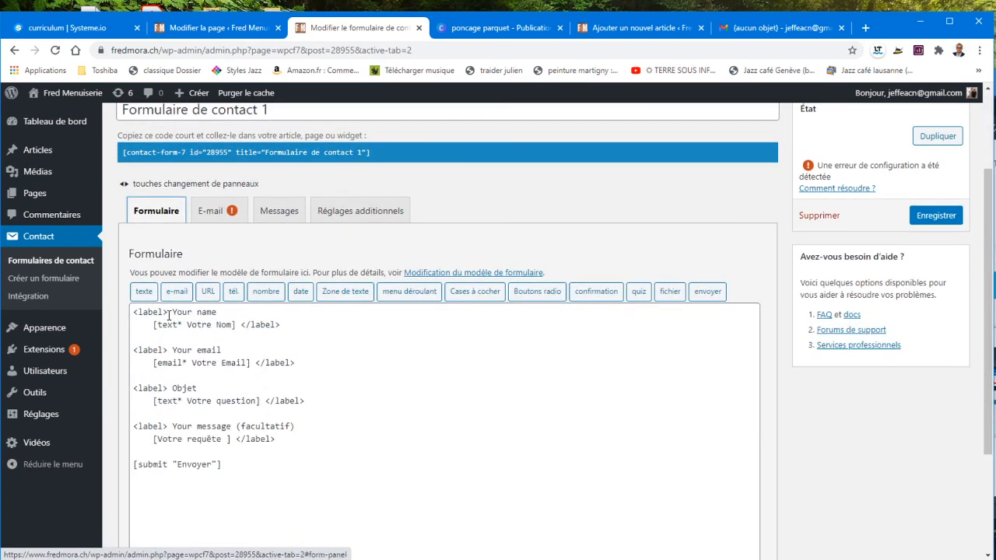
{"action": "left_click_drag", "start_coordinate": [172, 312], "coordinate": [219, 313]}
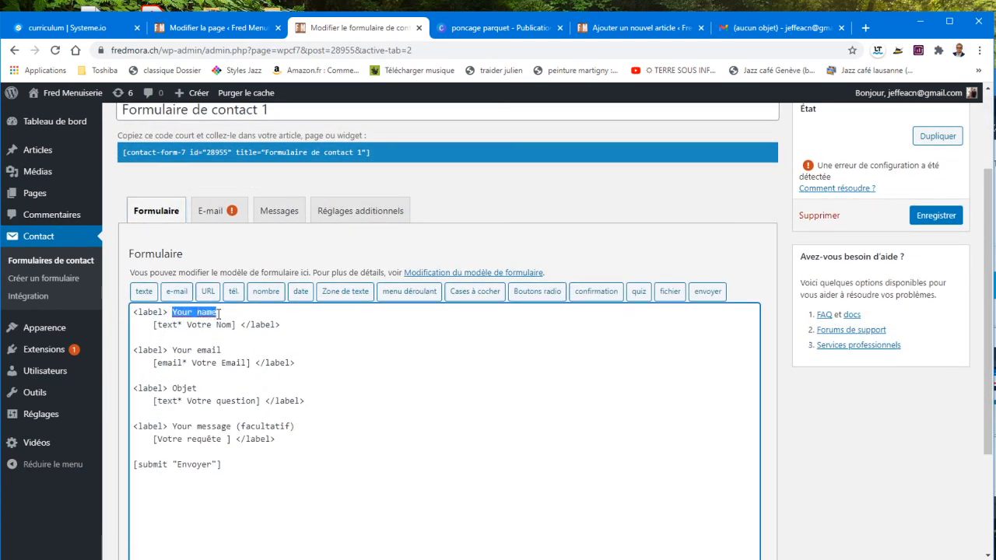
{"action": "type", "text": "F"}
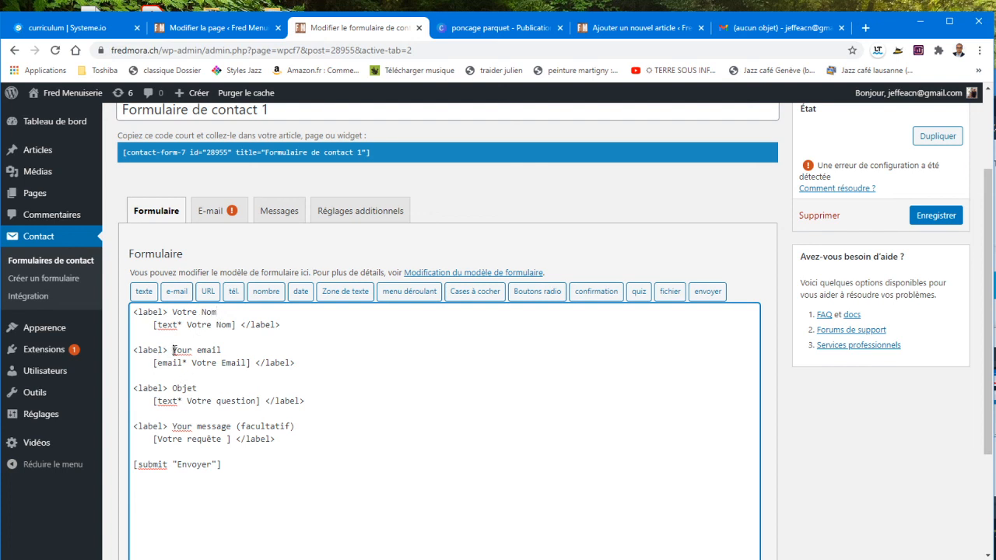
{"action": "left_click_drag", "start_coordinate": [173, 350], "coordinate": [227, 350]}
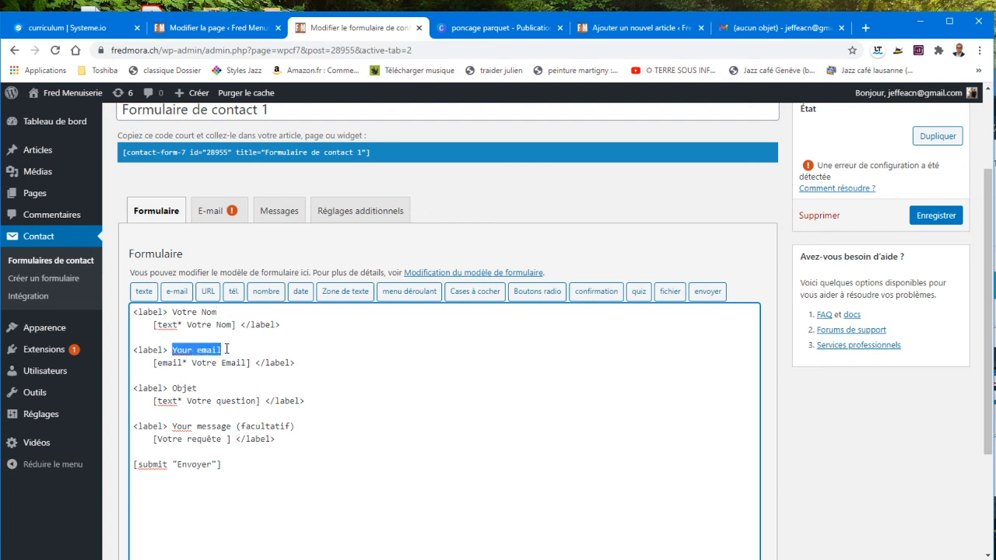
{"action": "type", "text": "Votre"}
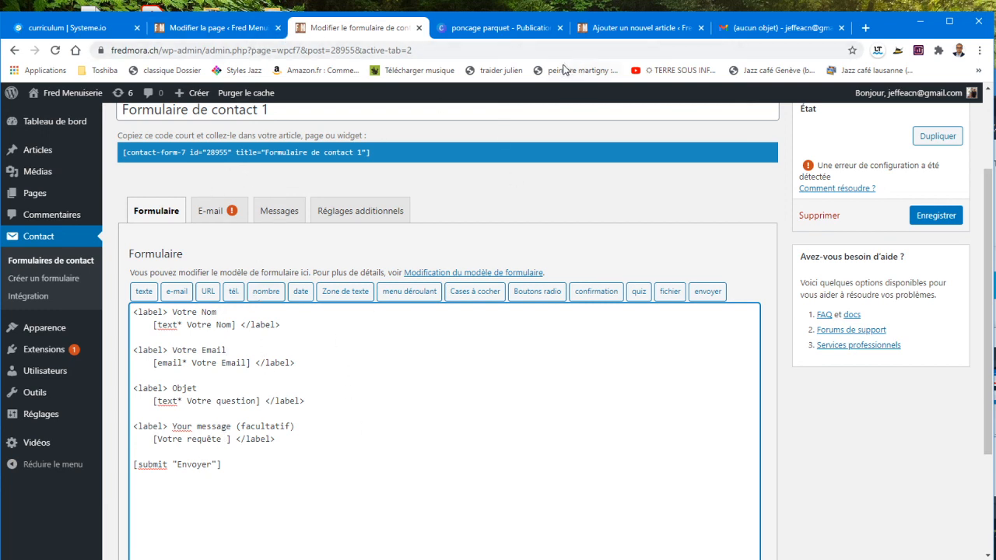
{"action": "left_click", "coordinate": [943, 217]}
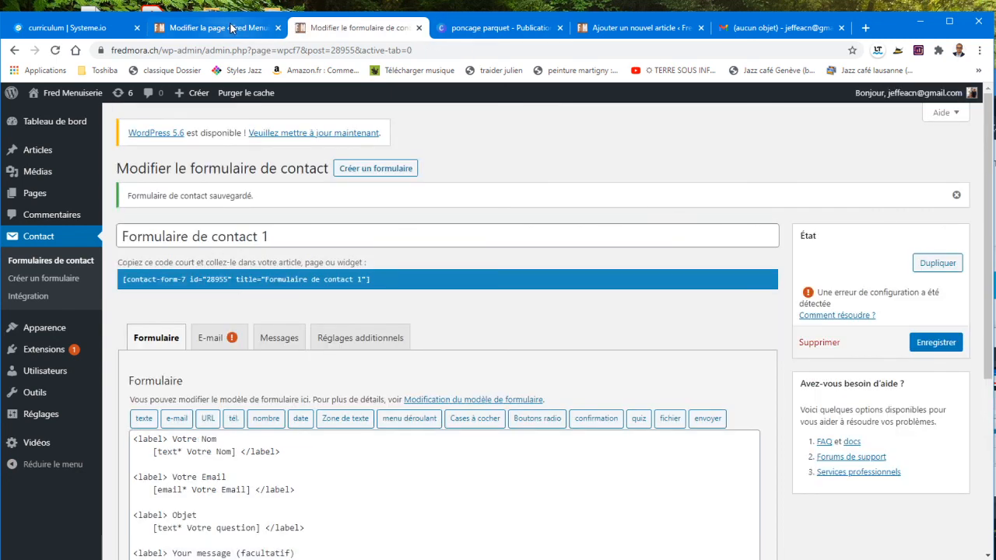
Step: Save the Contact page with Mettre à jour and check the live page for the VOTRE NOM and VOTRE EMAIL labels
{"action": "left_click", "coordinate": [231, 29]}
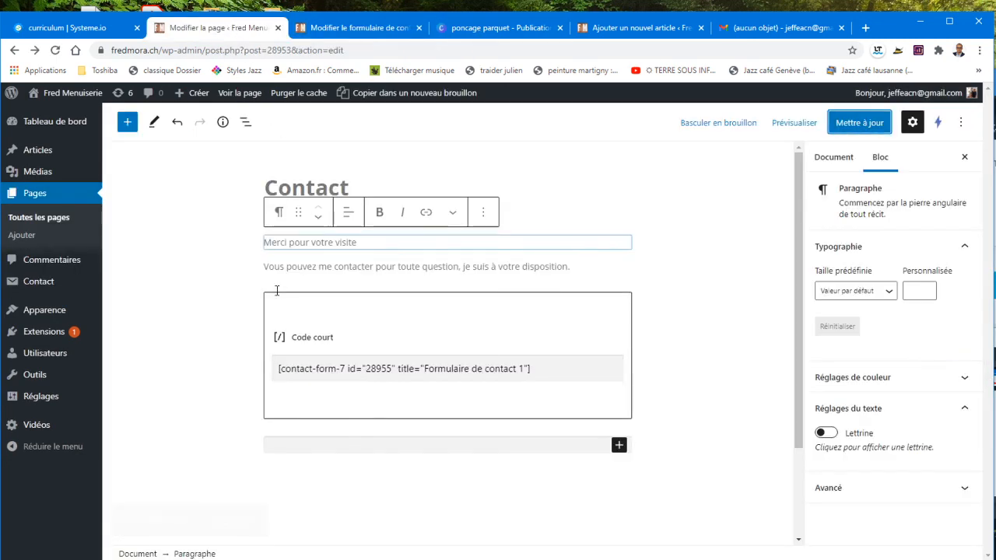
{"action": "left_click", "coordinate": [852, 133]}
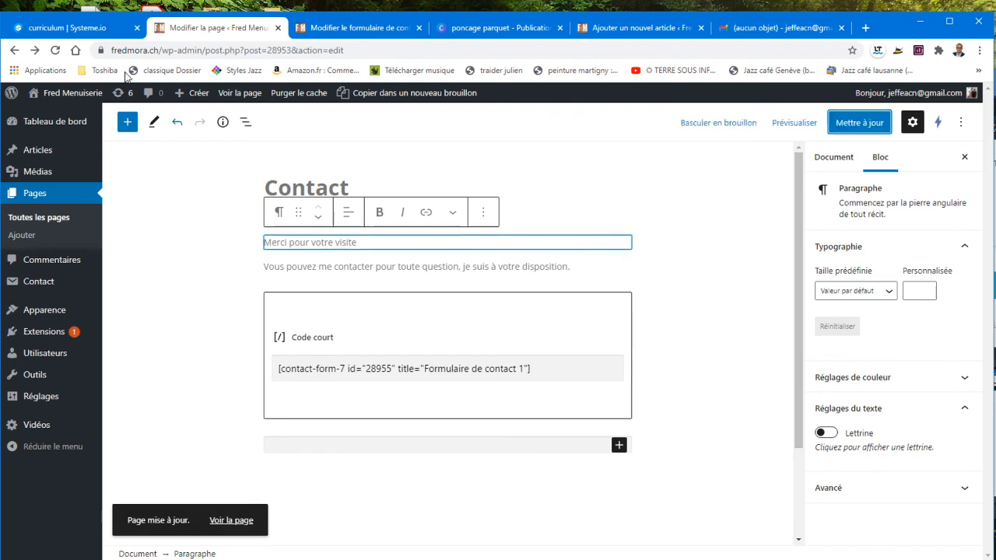
{"action": "left_click", "coordinate": [231, 530]}
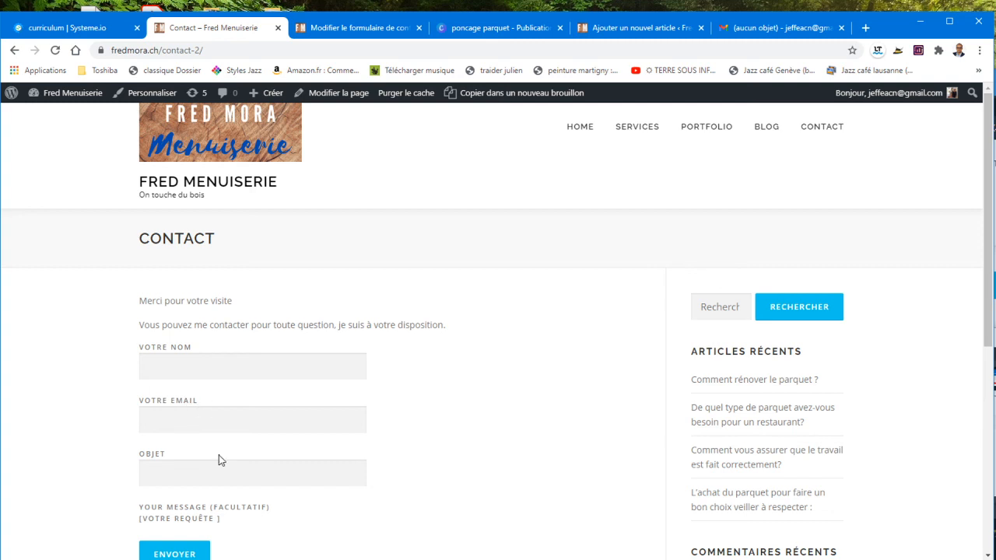
{"action": "scroll", "coordinate": [214, 521], "scroll_direction": "down", "scroll_amount": 2}
{"action": "scroll", "coordinate": [436, 459], "scroll_direction": "up", "scroll_amount": 2}
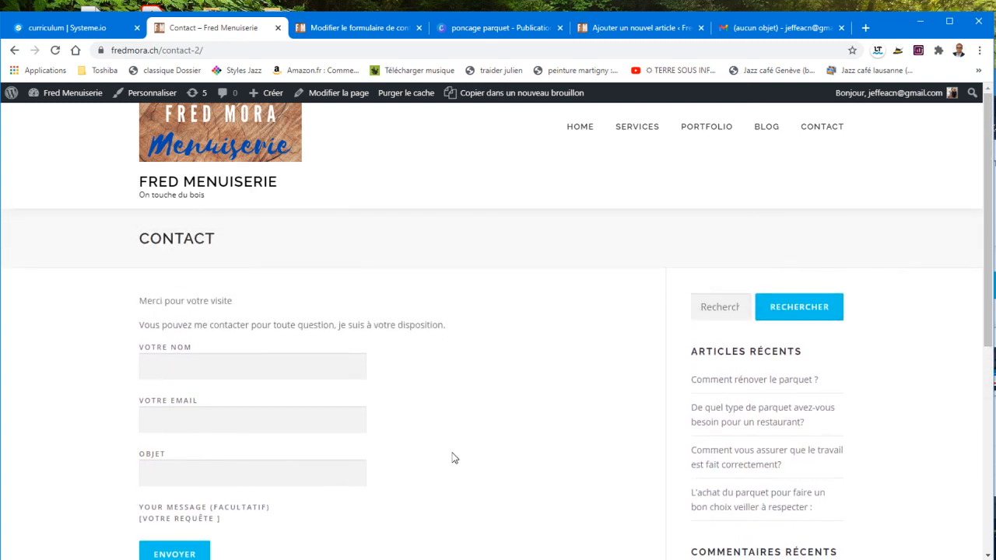